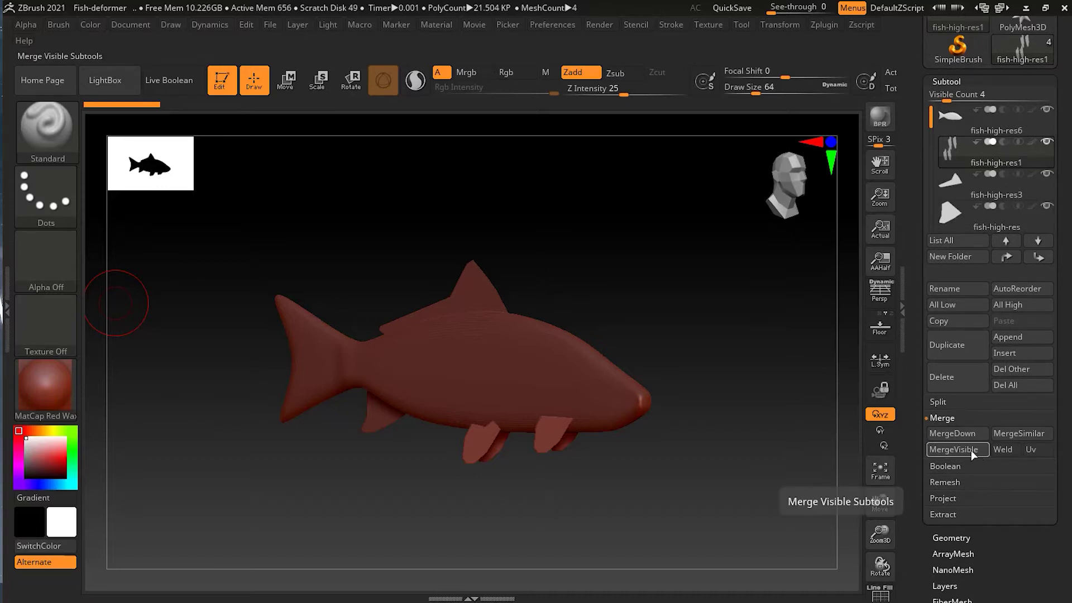
Save a MergeVisible copy, then MergeDown the fish parts until only fish-high-res6 remains.
click(971, 452)
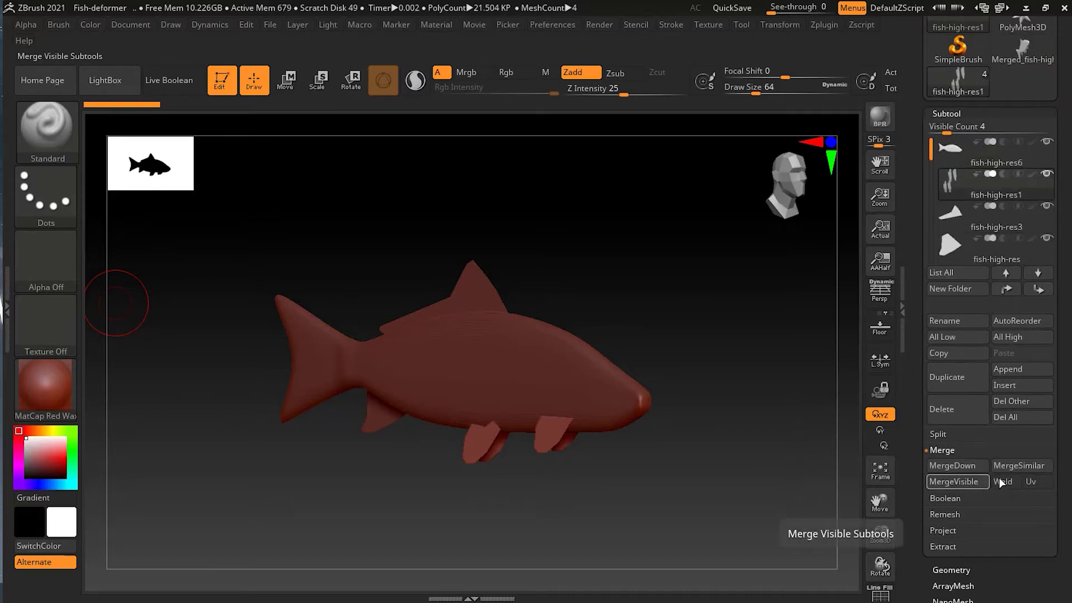
click(968, 468)
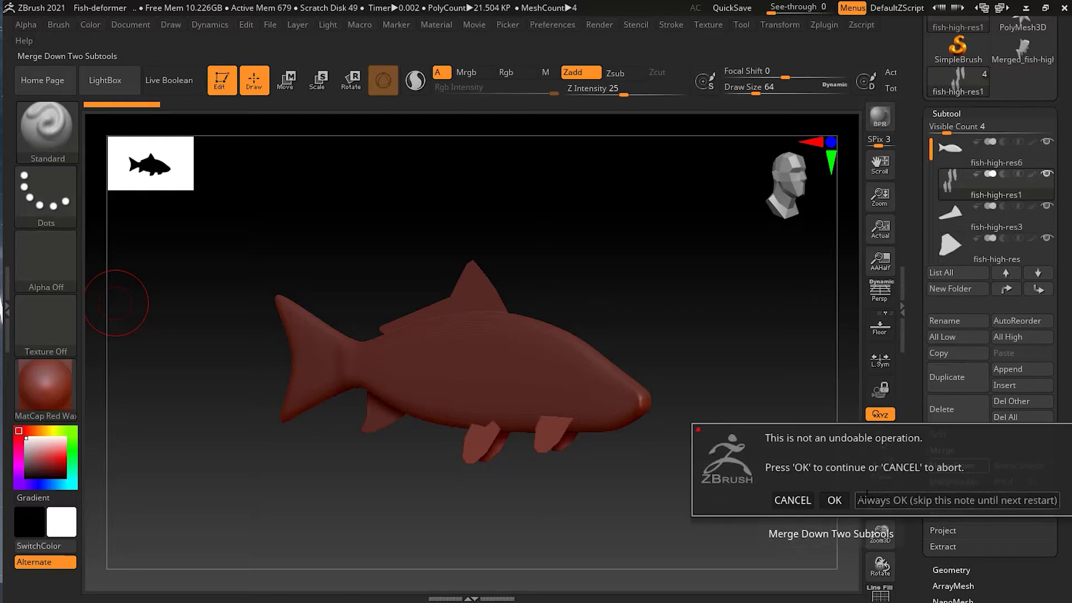
click(834, 499)
click(962, 472)
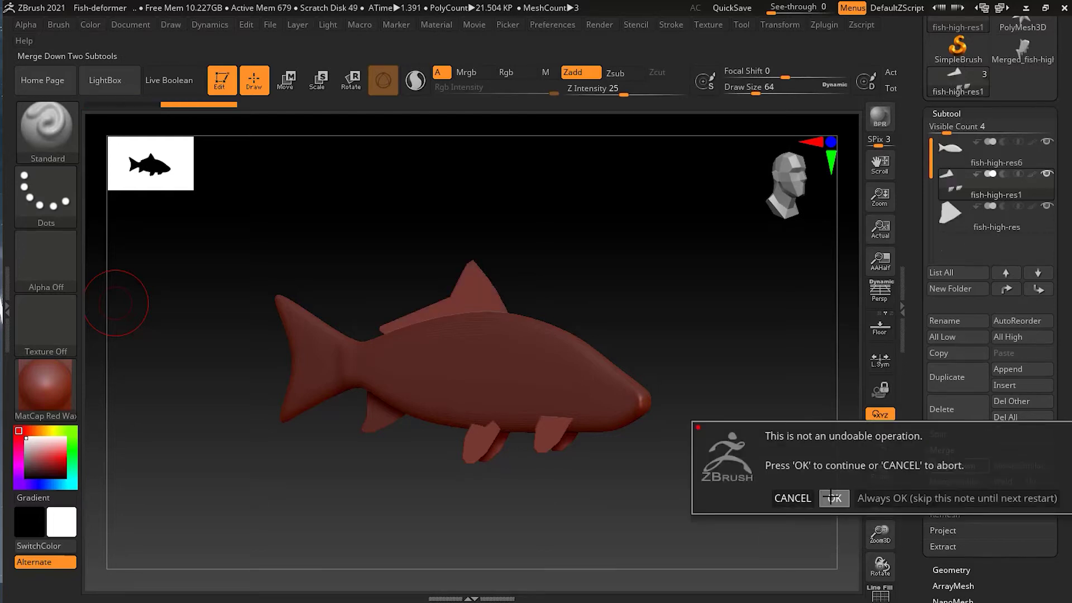
click(831, 497)
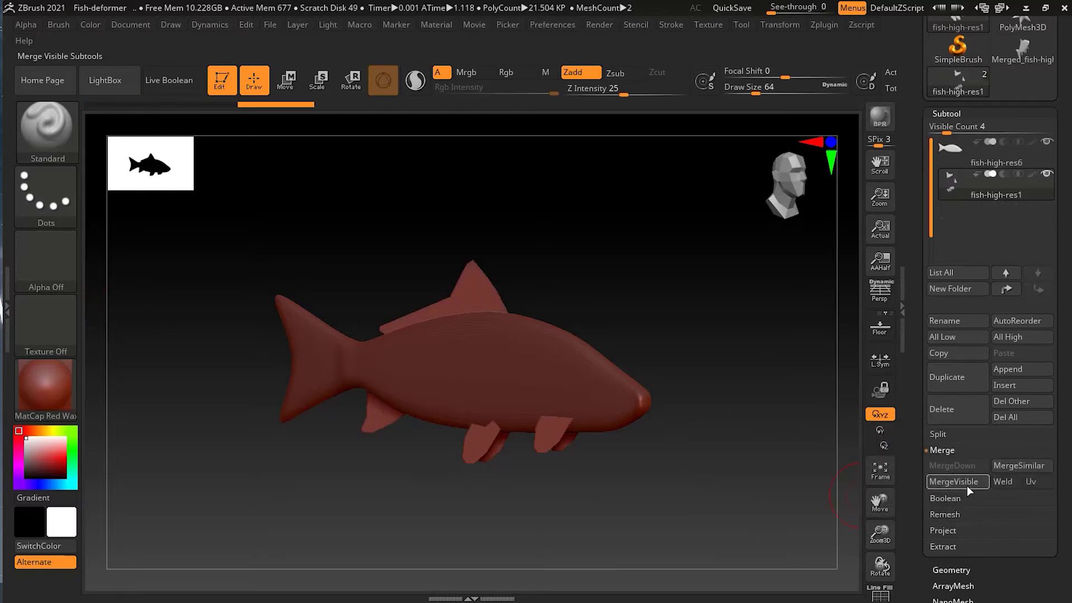
click(975, 164)
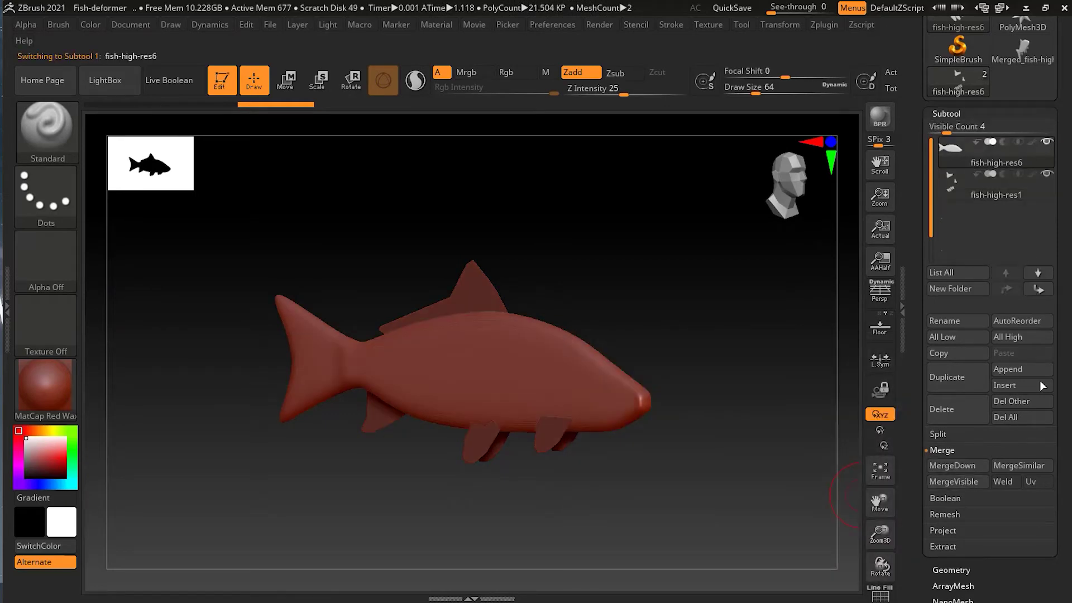
click(952, 465)
click(832, 497)
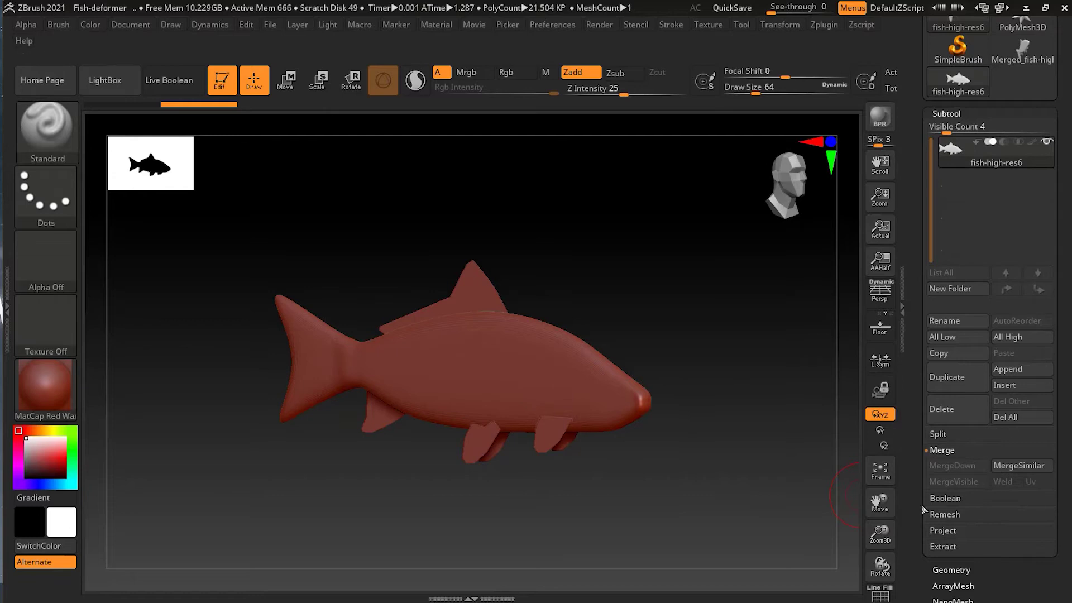
scroll(982, 369, up, 3)
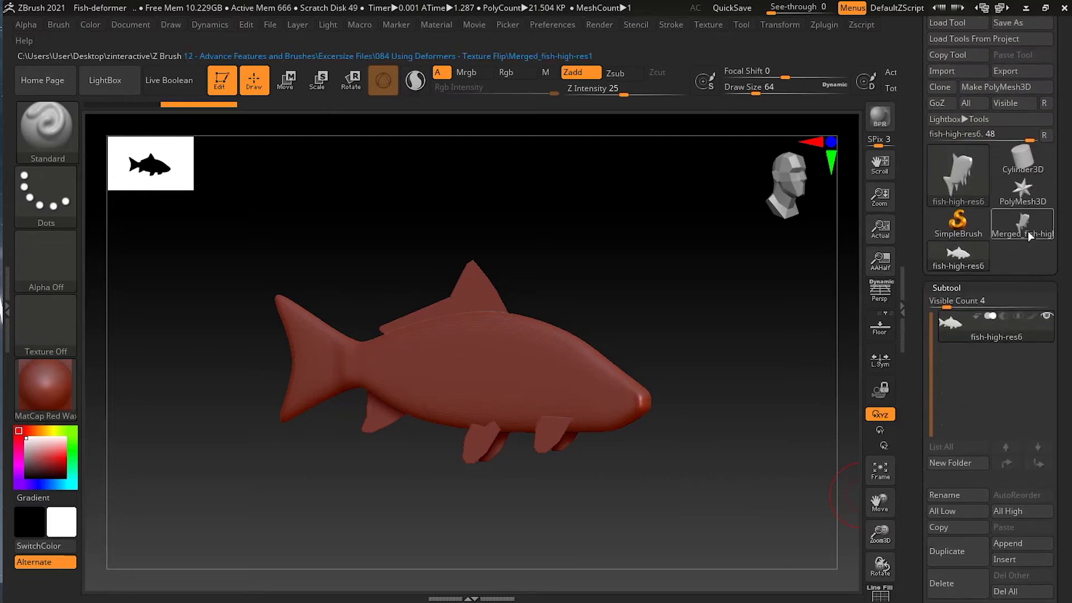
mouse_move(1022, 236)
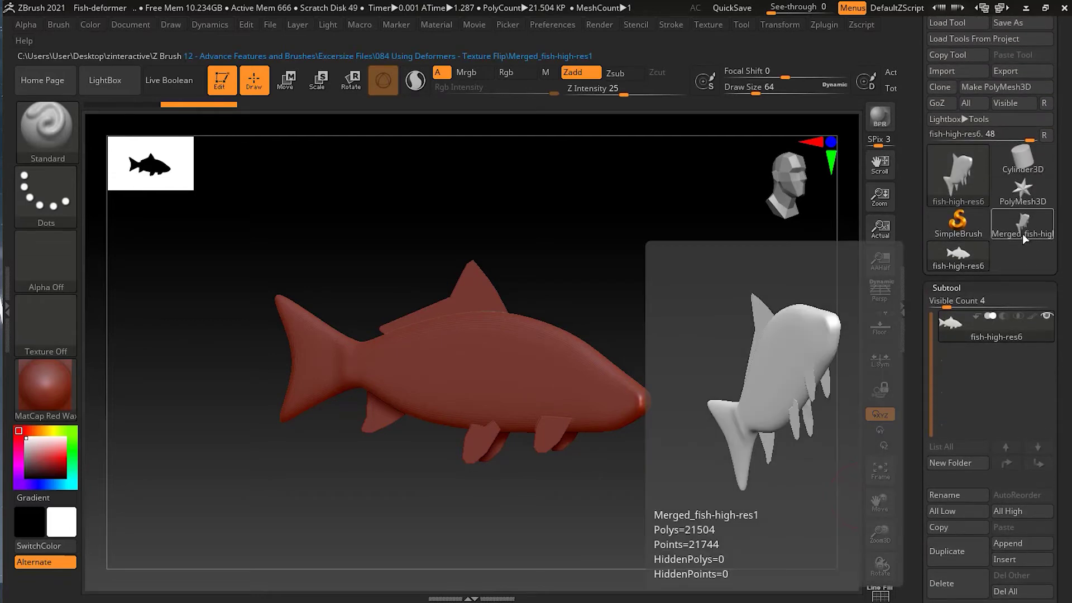
click(1023, 229)
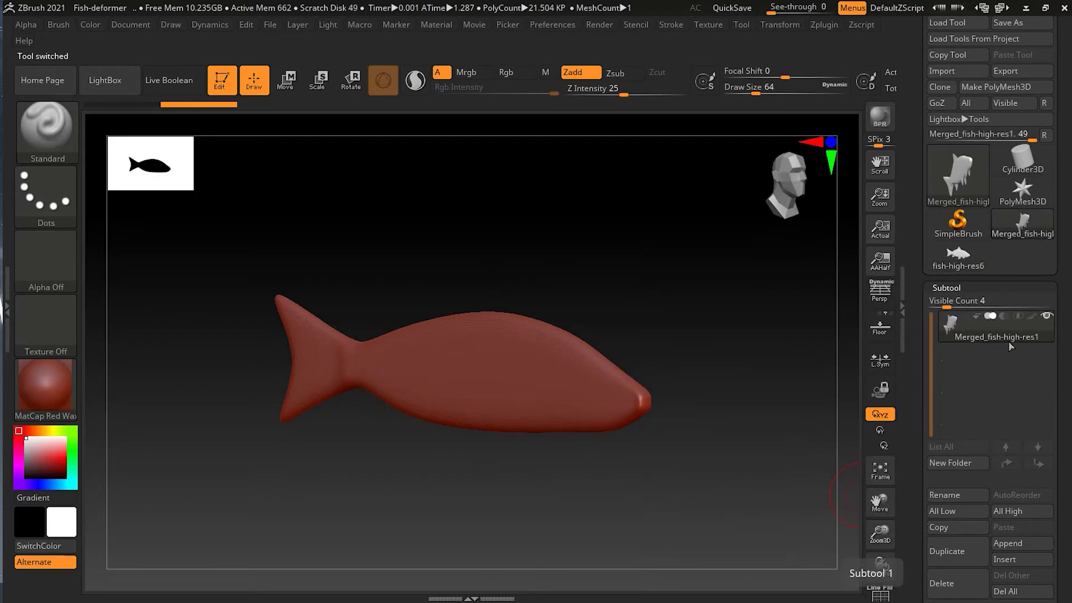
click(980, 266)
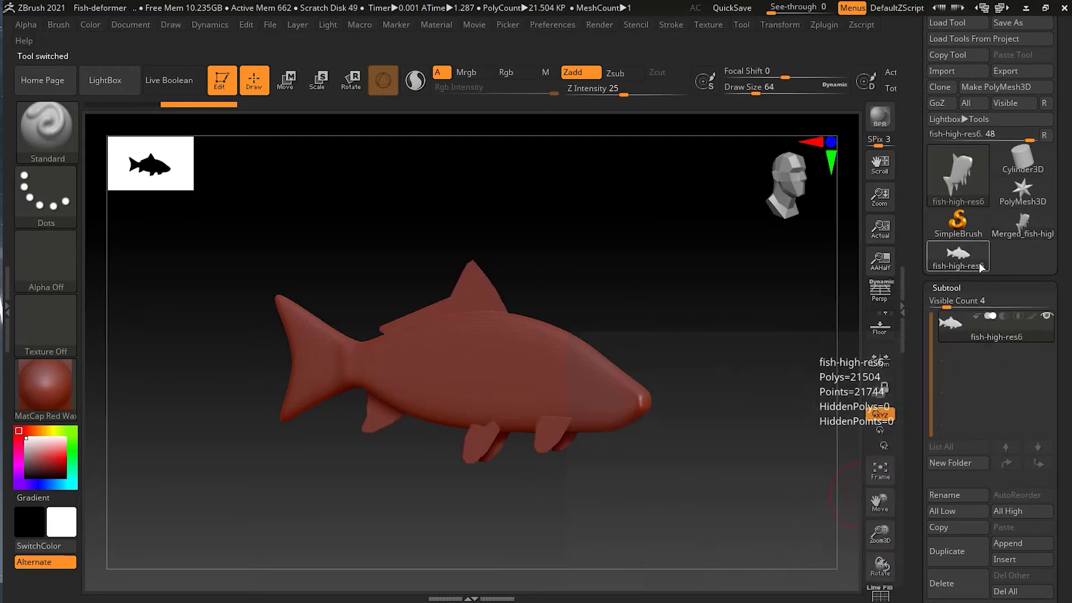
mouse_move(696, 294)
mouse_down()
mouse_move(681, 373)
mouse_move(714, 368)
mouse_move(743, 342)
mouse_up()
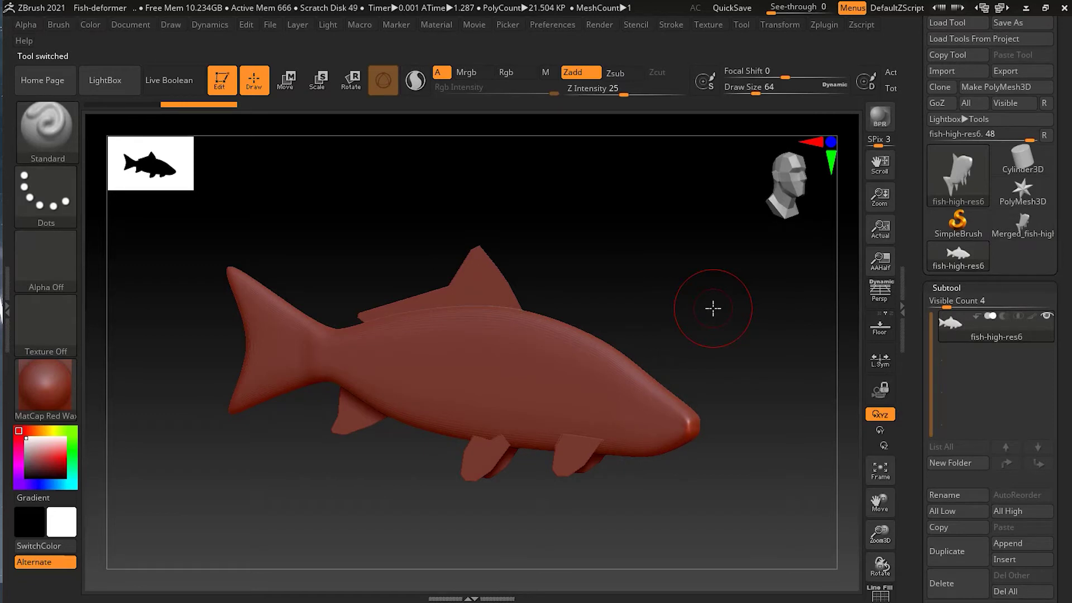
Subdivide fish-high-res6 to 5.505 million polygons, check it with Polyframe, then snap to side view.
key(ctrl+d)
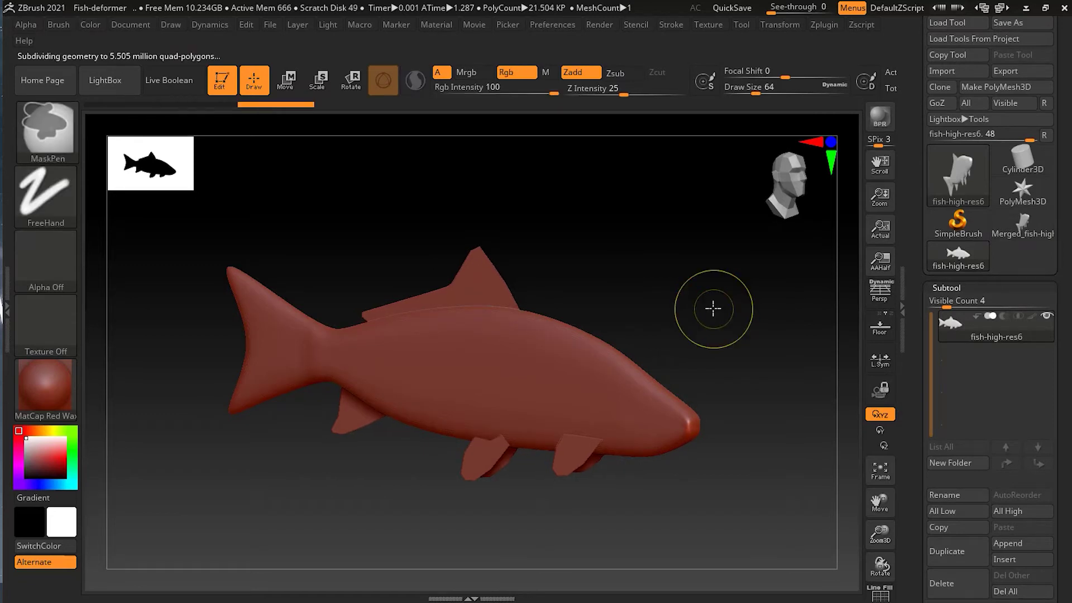
key(shift)
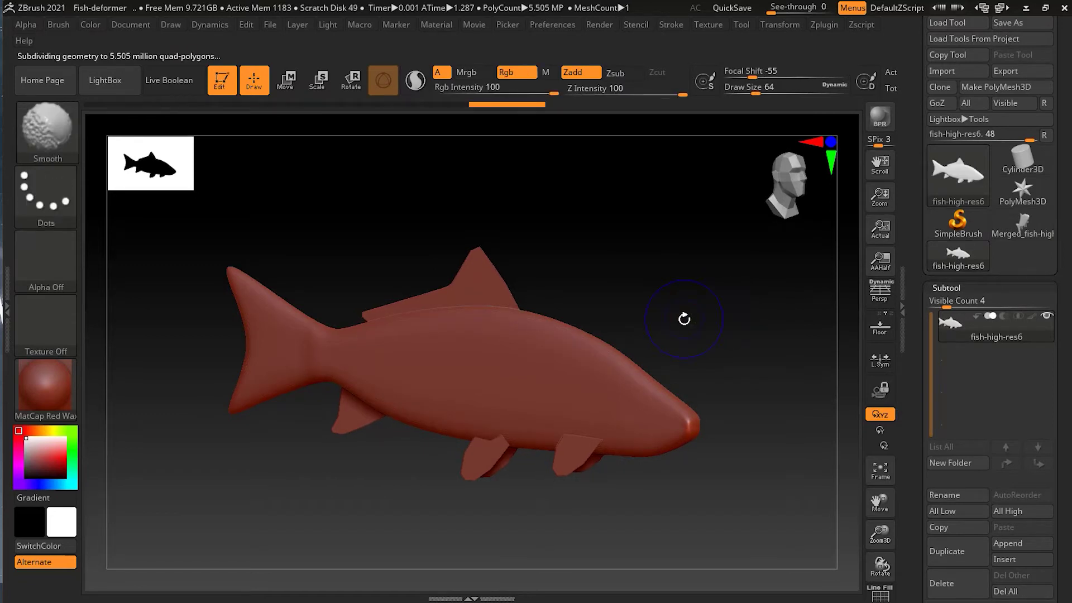
key(shift+f)
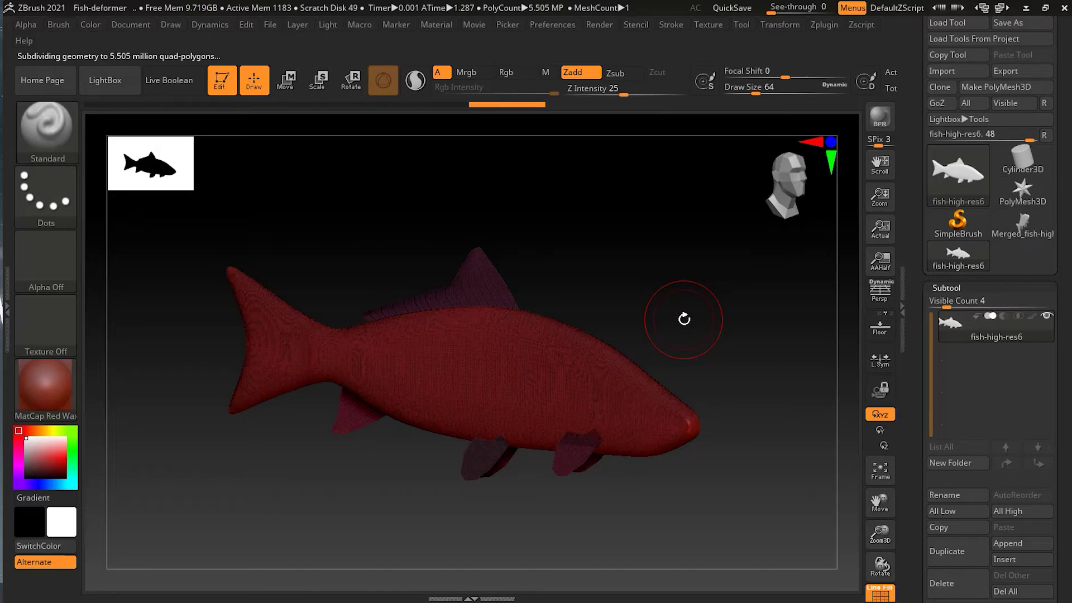
key(shift)
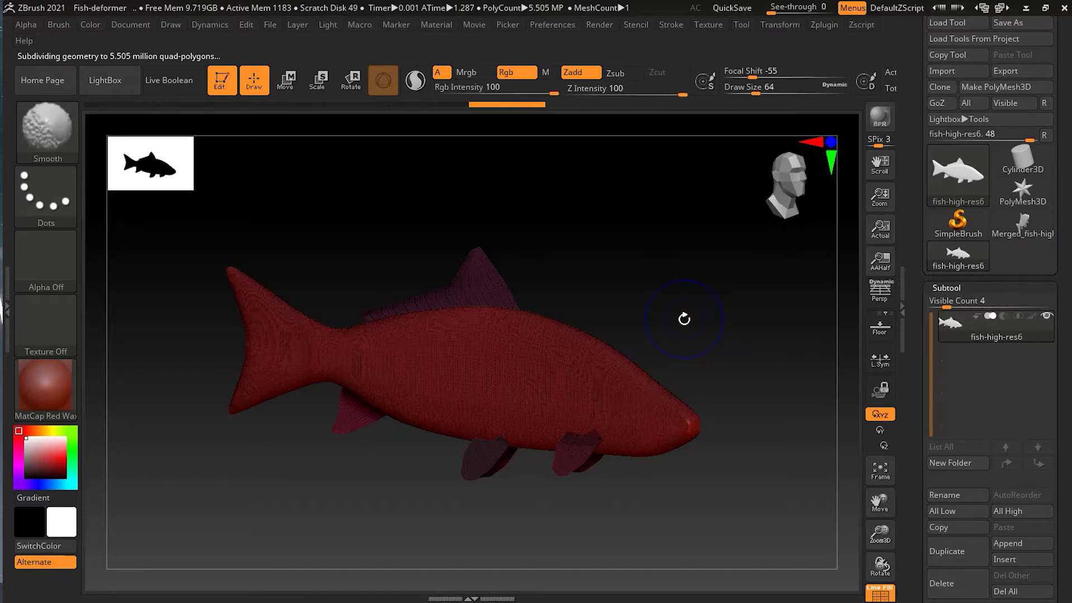
key(shift+f)
shift+drag(686, 326, 688, 323)
mouse_move(681, 278)
mouse_down()
mouse_move(664, 309)
mouse_move(732, 309)
mouse_move(637, 326)
mouse_up()
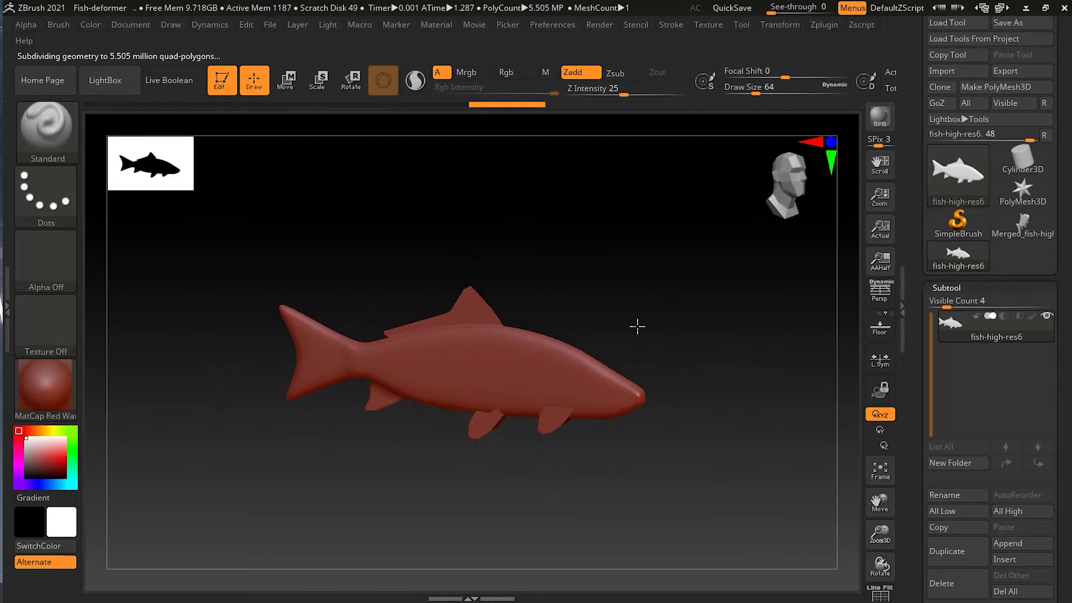
Store the subdivided fish's undeformed shape with StoreMT in the Morph Target panel.
click(947, 287)
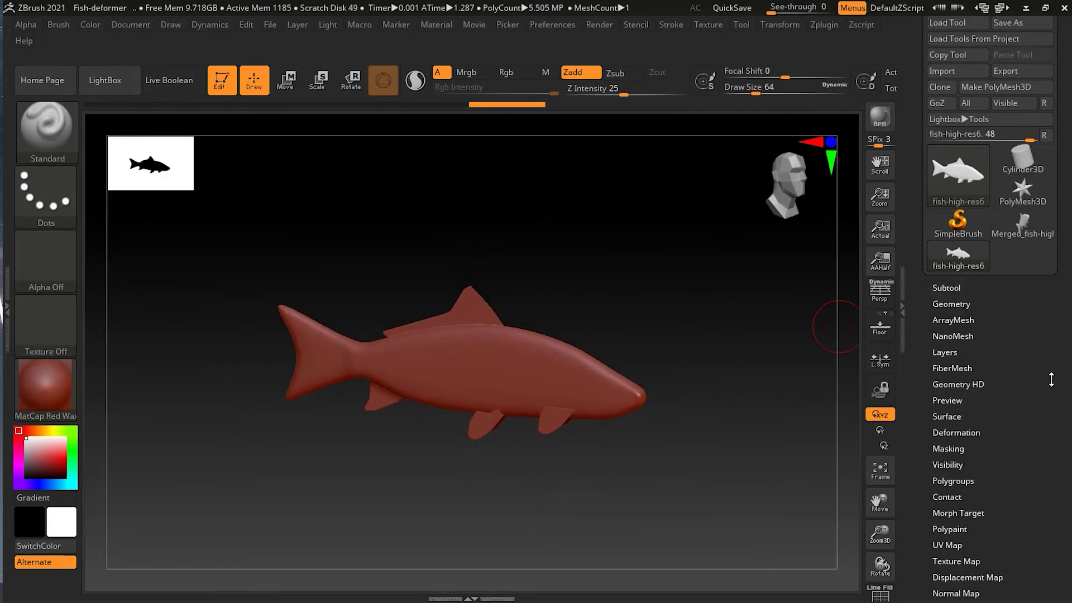
mouse_move(741, 411)
alt+mouse_down()
mouse_move(777, 401)
mouse_move(737, 396)
alt+mouse_up()
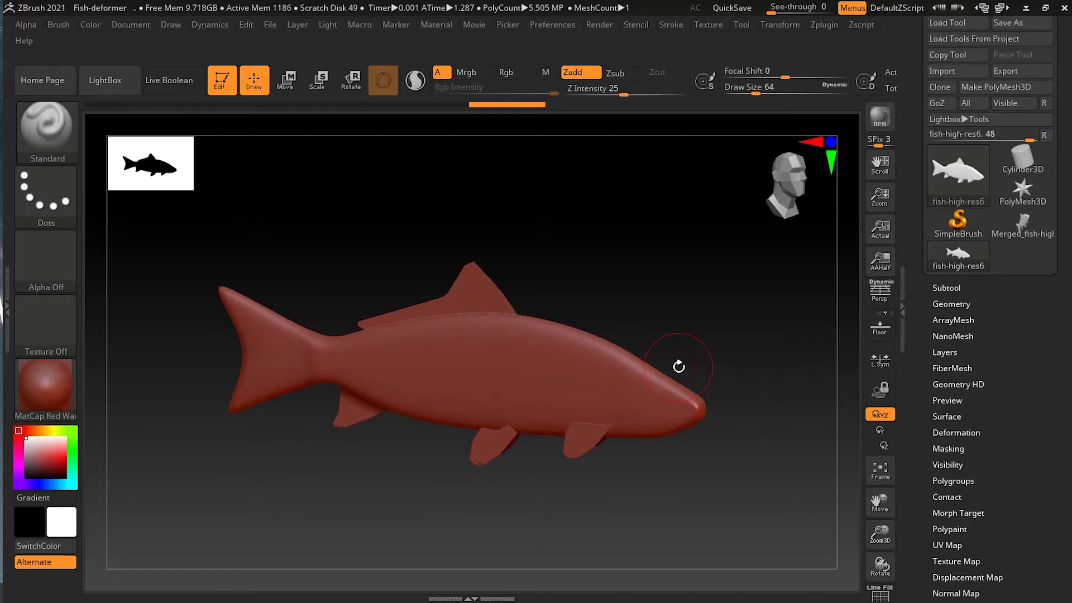
drag(1028, 427, 1029, 359)
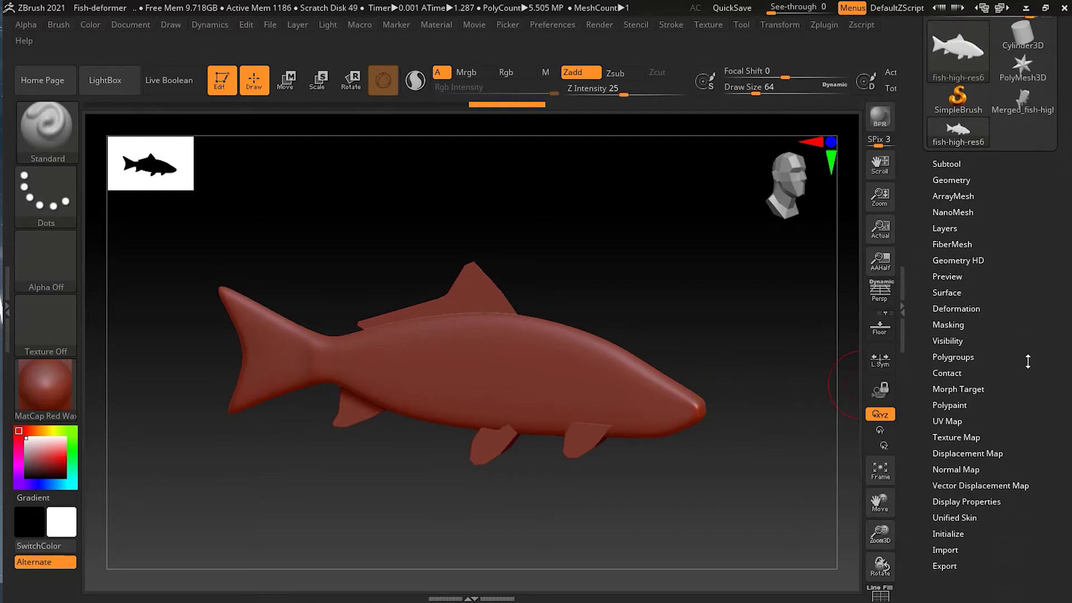
click(945, 389)
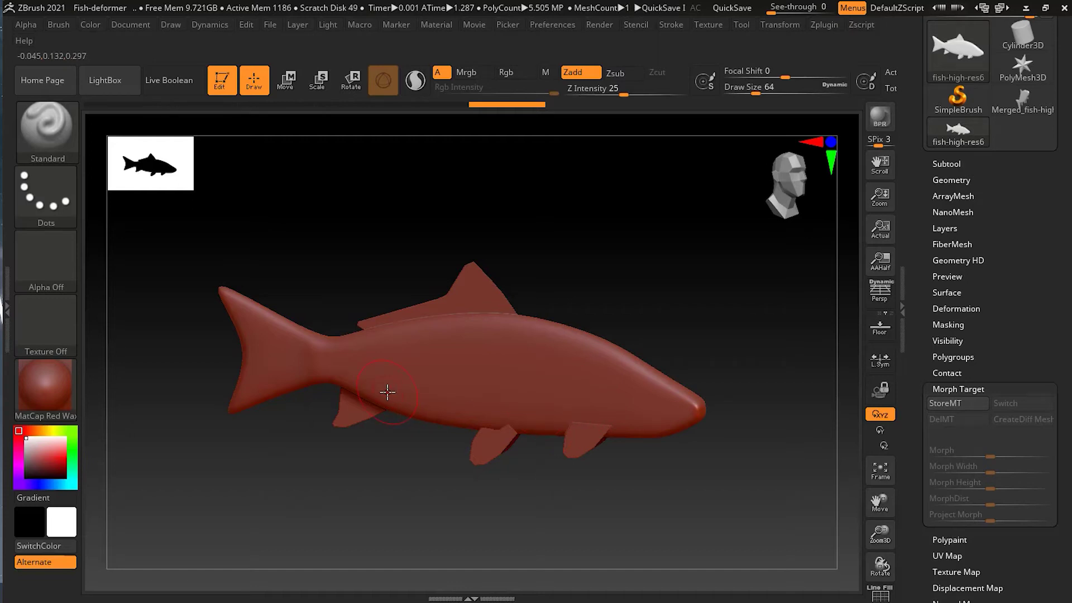
click(947, 401)
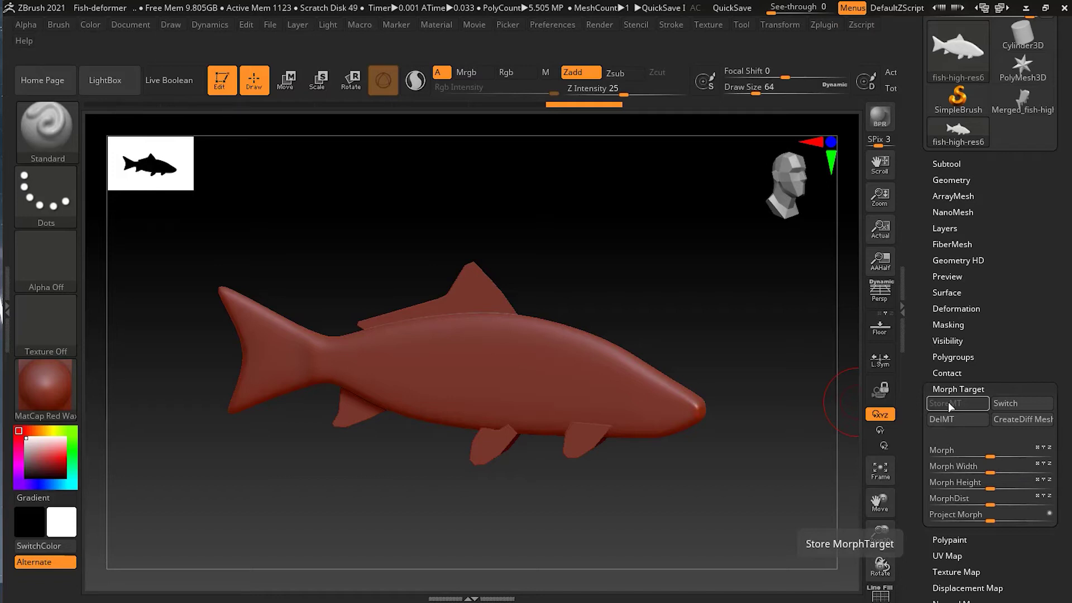
drag(696, 504, 717, 521)
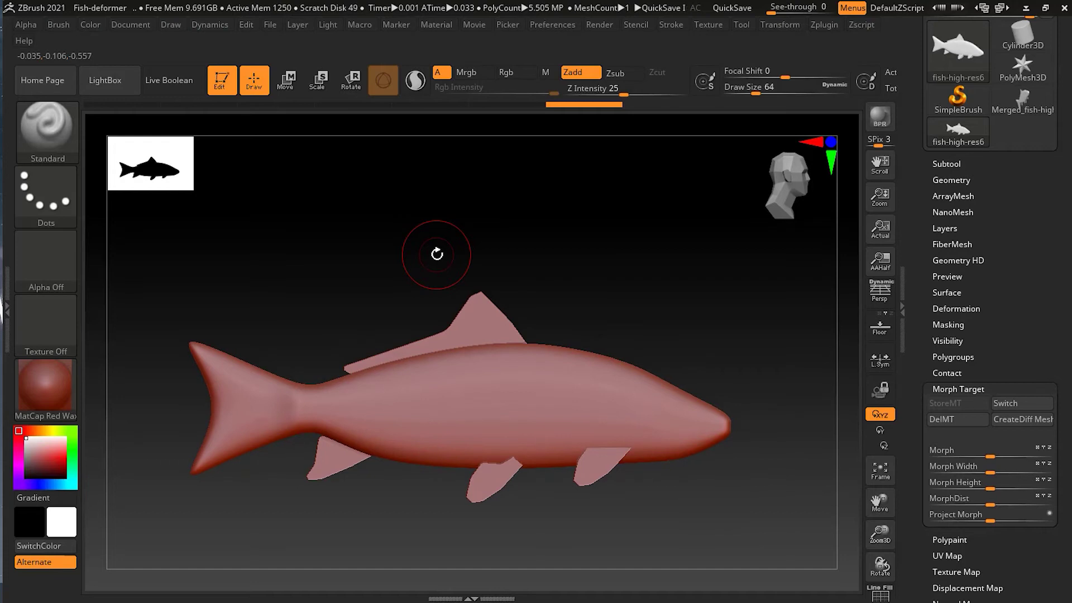
Select the Move brush (B, M, V) and raise its Draw Size from 64 to 158.
key(b)
key(m)
key(v)
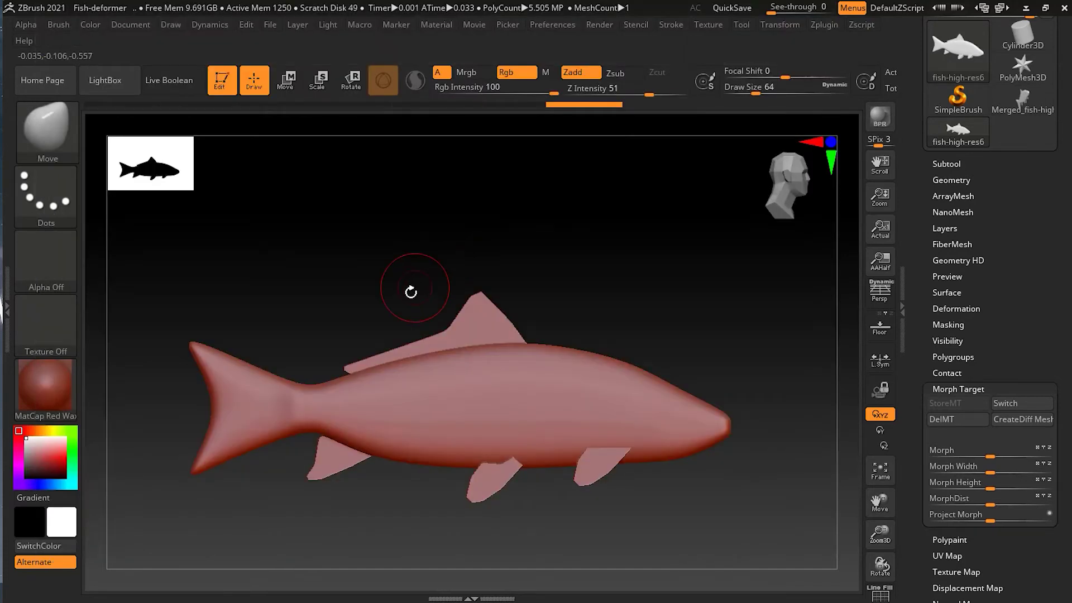
key(s)
key(s)
mouse_move(392, 294)
mouse_down()
mouse_move(476, 300)
mouse_move(464, 263)
mouse_move(381, 146)
mouse_up()
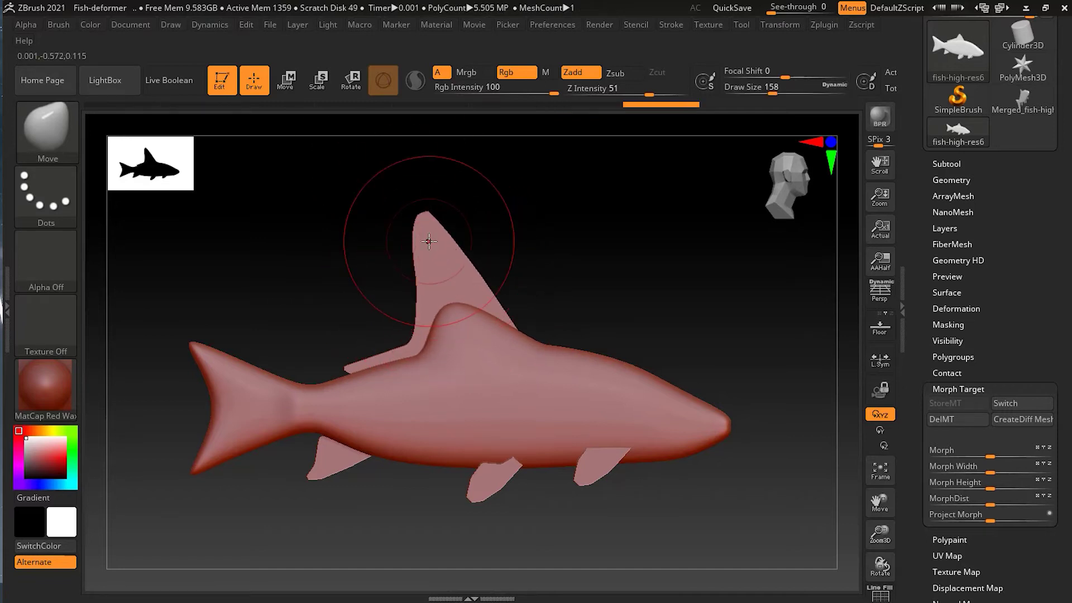
Pull the dorsal fin upward and drag the belly and lower fins downward.
drag(428, 241, 385, 189)
mouse_move(410, 331)
mouse_down()
mouse_move(343, 285)
mouse_move(341, 258)
mouse_up()
mouse_move(293, 527)
mouse_down()
mouse_move(237, 564)
mouse_move(303, 545)
mouse_up()
alt+drag(421, 498, 477, 360)
drag(390, 333, 312, 430)
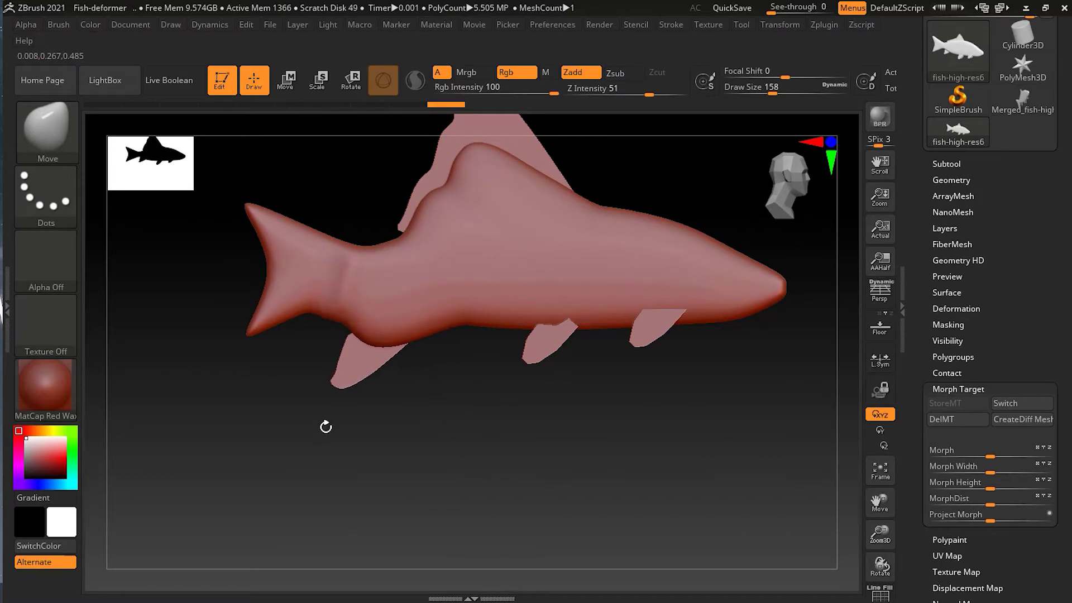
drag(534, 358, 457, 447)
drag(646, 341, 591, 437)
Lengthen and droop the snout, and stretch the upper and lower tail lobes outward.
mouse_move(660, 481)
alt+mouse_down()
mouse_move(623, 512)
mouse_move(495, 507)
alt+mouse_up()
alt+drag(760, 366, 672, 404)
drag(593, 352, 653, 351)
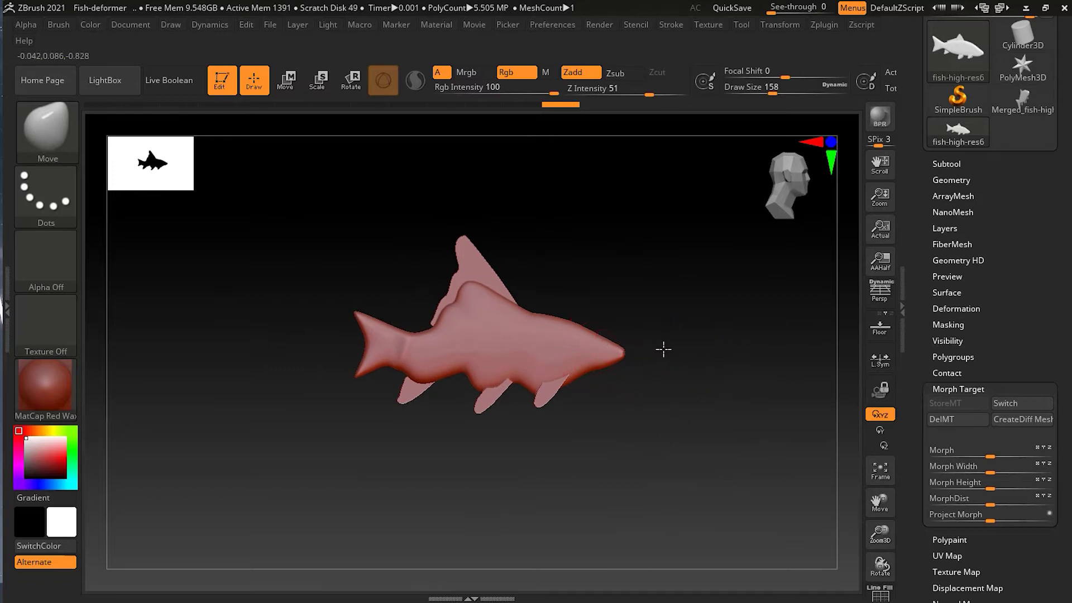
drag(739, 391, 725, 419)
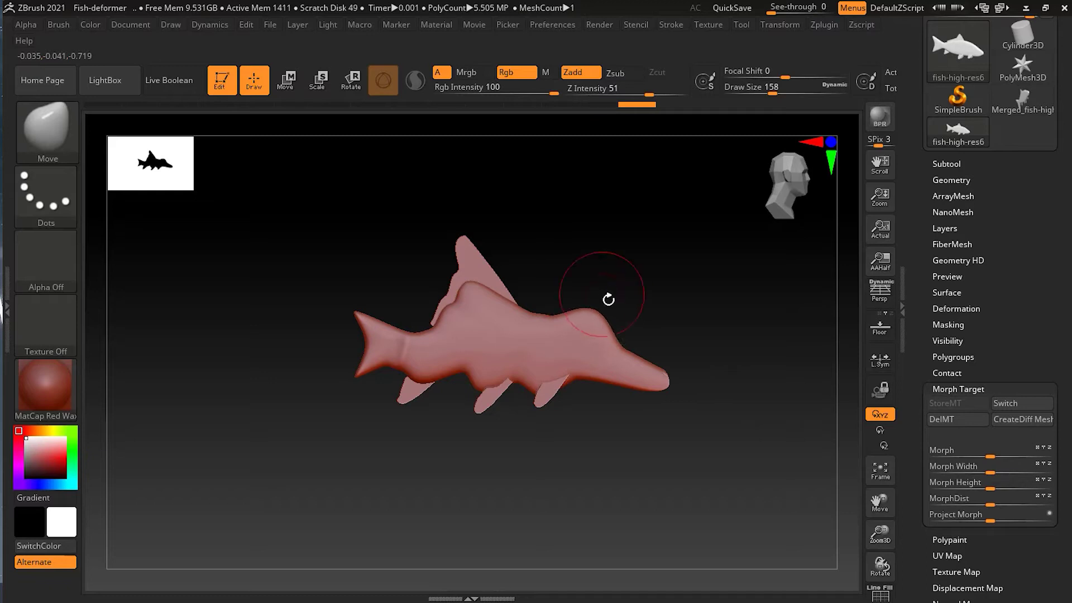
drag(359, 378, 720, 341)
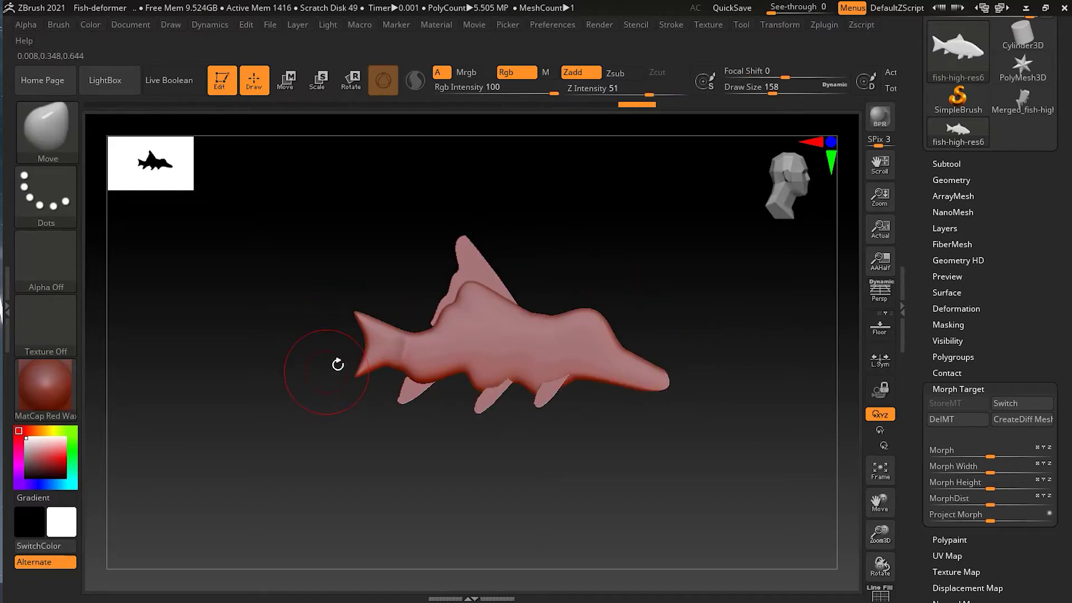
drag(359, 367, 341, 374)
drag(300, 408, 282, 438)
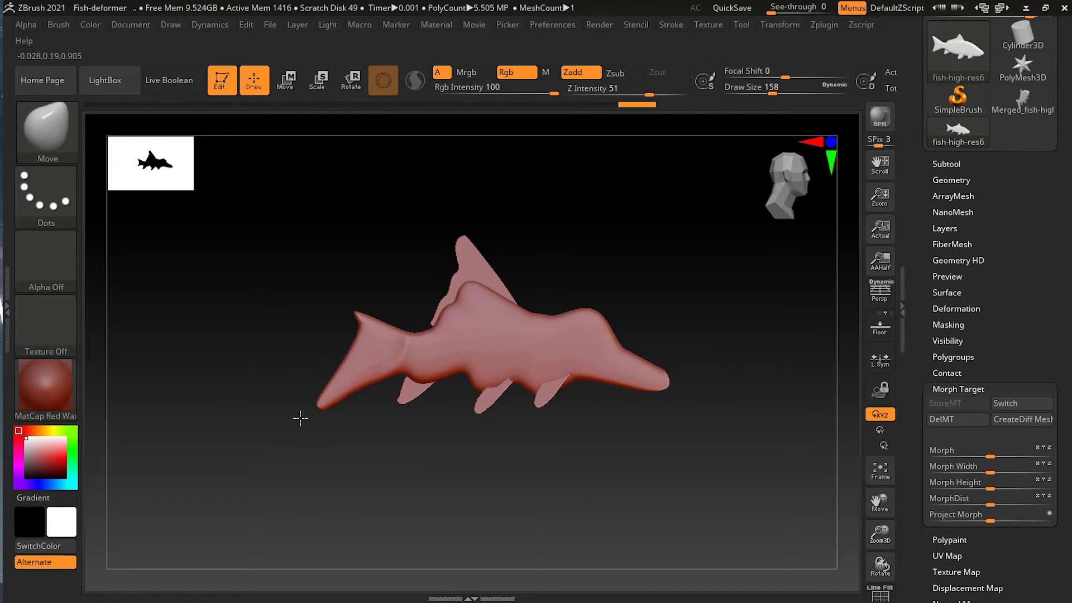
drag(354, 311, 265, 232)
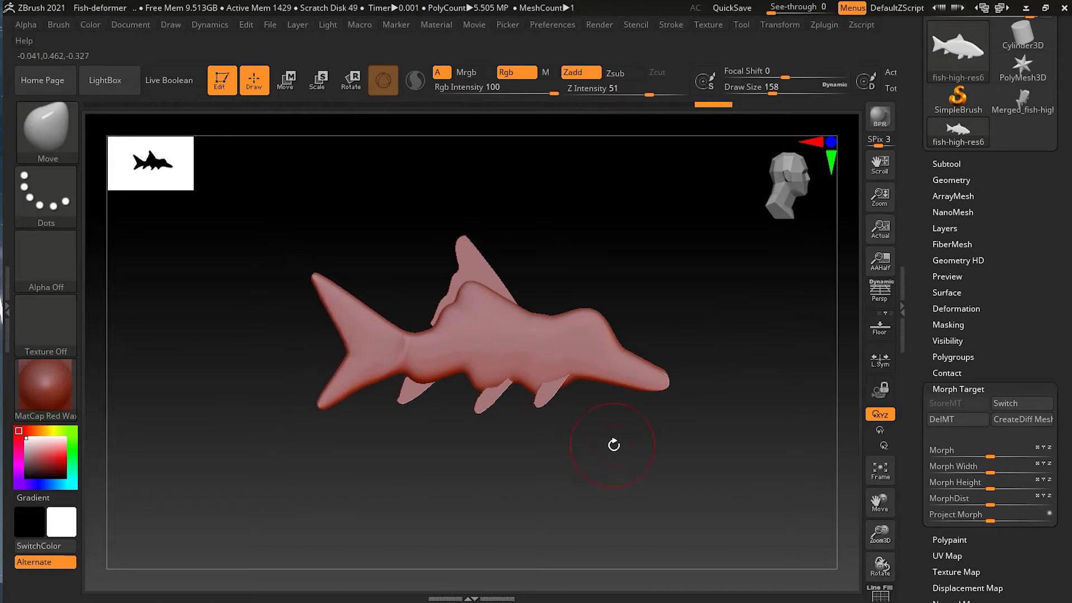
Use Morph Target Switch to bring the original fish shape back into view.
alt+drag(510, 464, 584, 459)
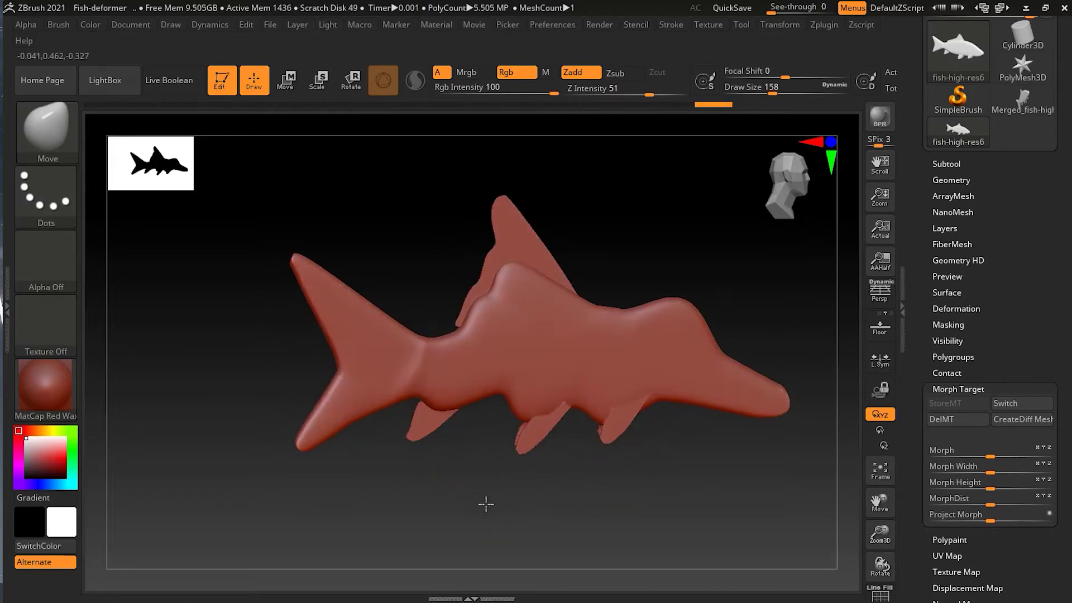
drag(481, 500, 531, 497)
alt+drag(691, 474, 642, 474)
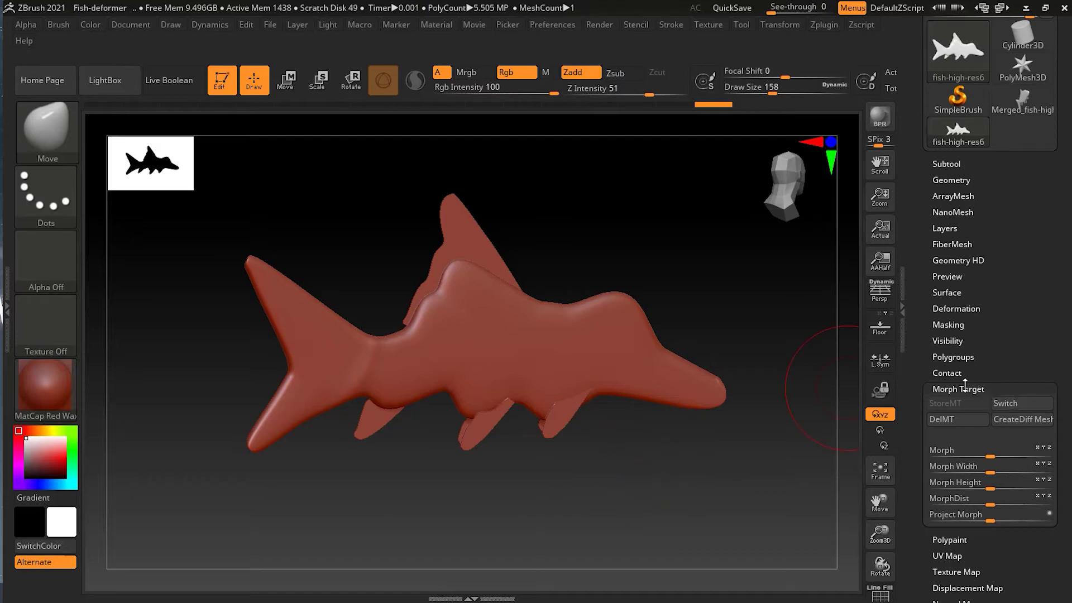
click(1025, 401)
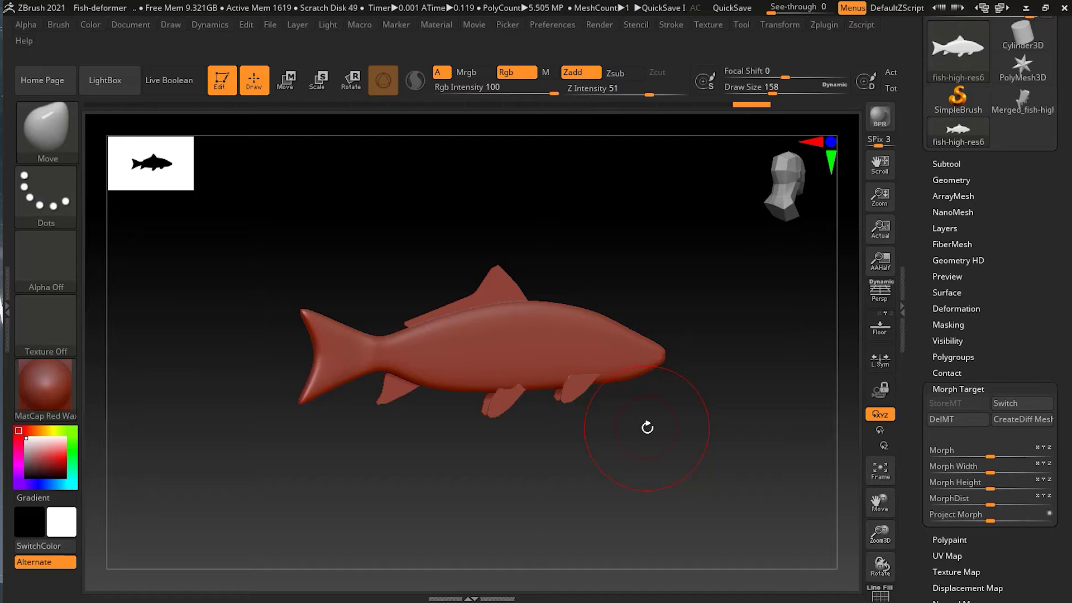
Toggle Switch three times between original and sculpted fish, ending on the reshaped version.
click(1016, 402)
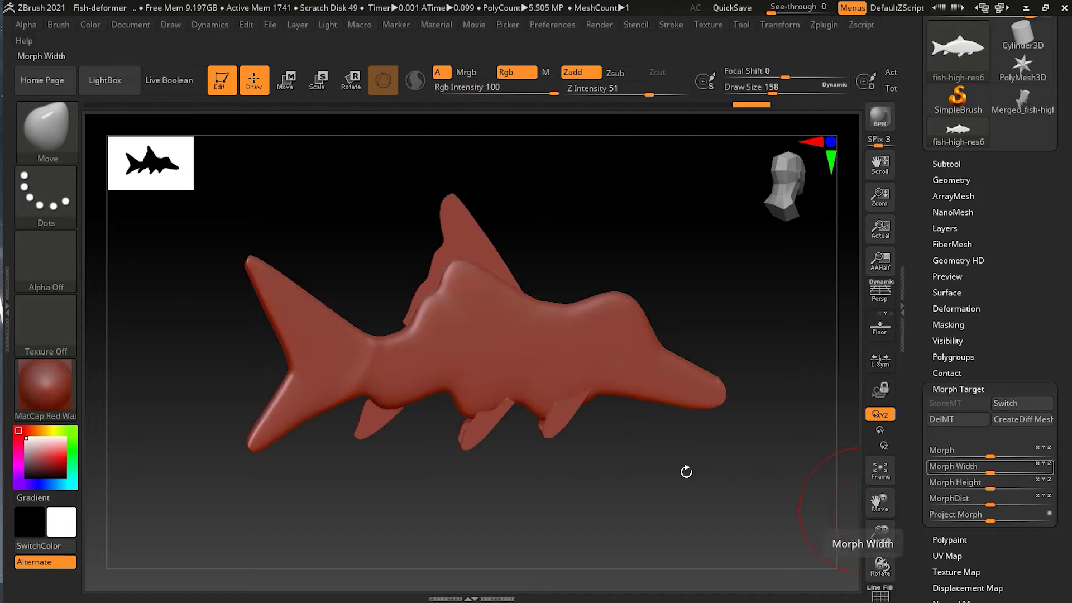
click(1008, 407)
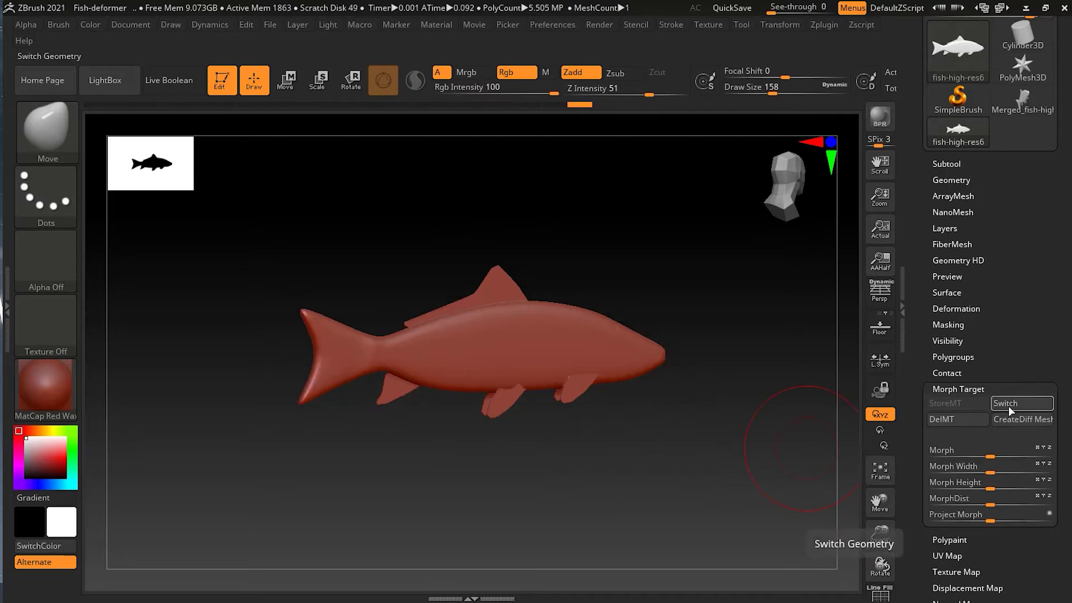
click(1008, 406)
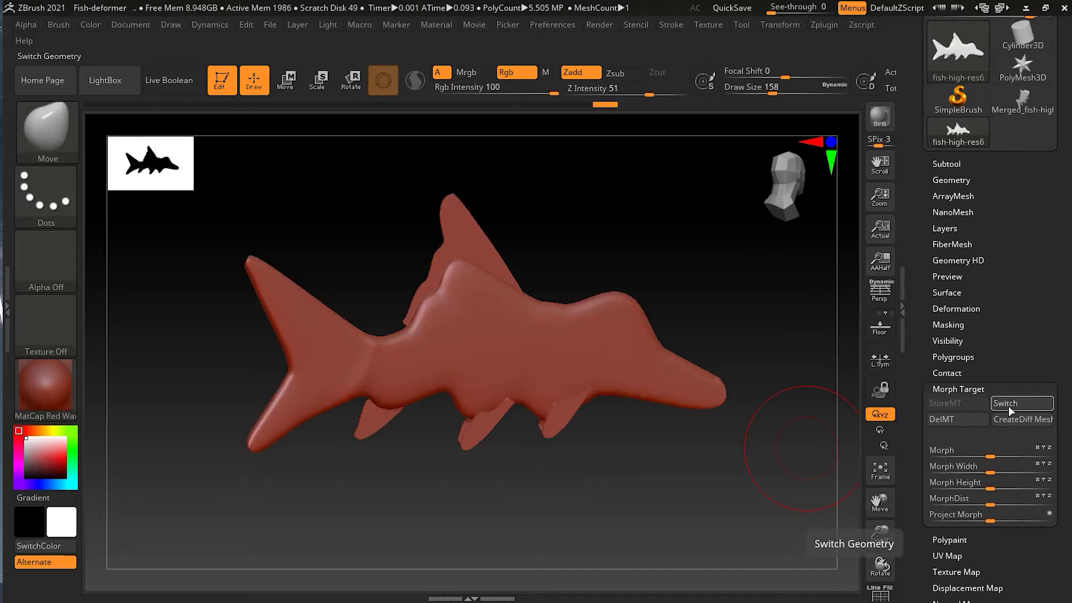
drag(658, 467, 694, 471)
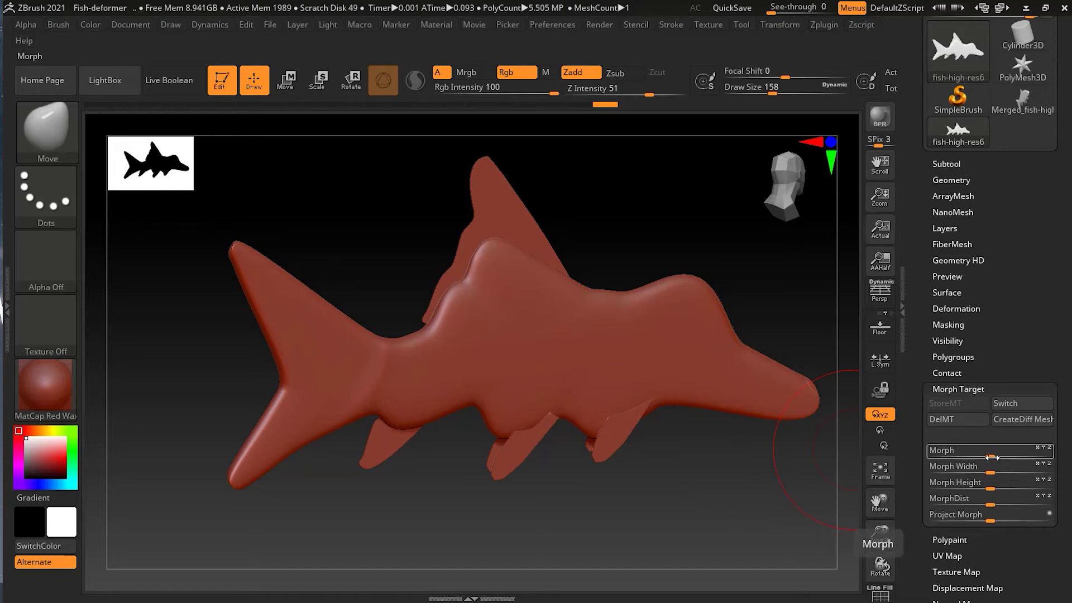
Blend the fish toward its original with the Morph slider up to 100, then try -100.
drag(991, 457, 1033, 444)
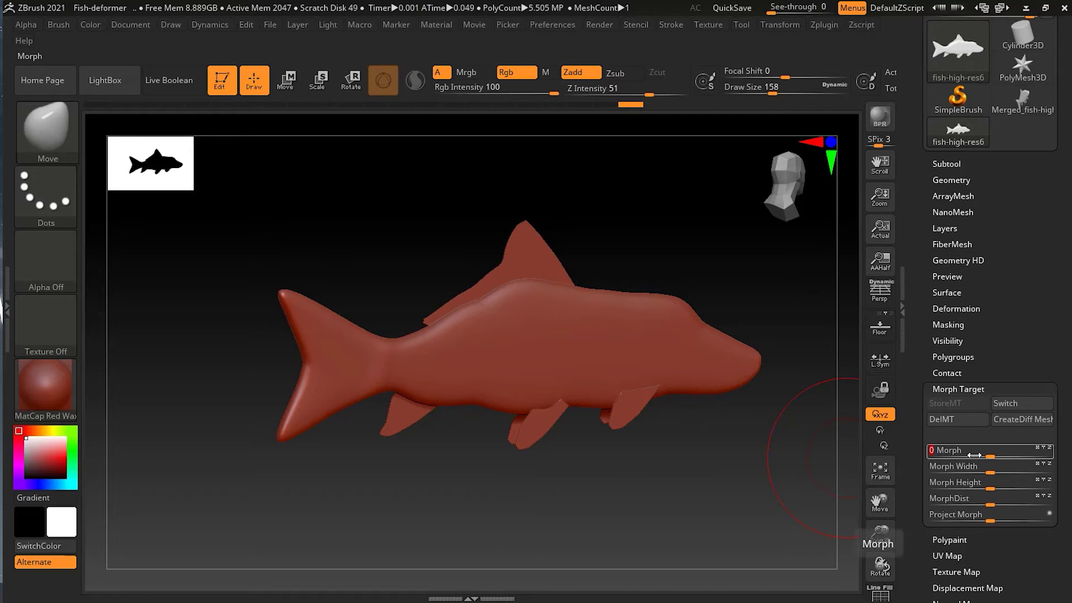
drag(990, 457, 1056, 454)
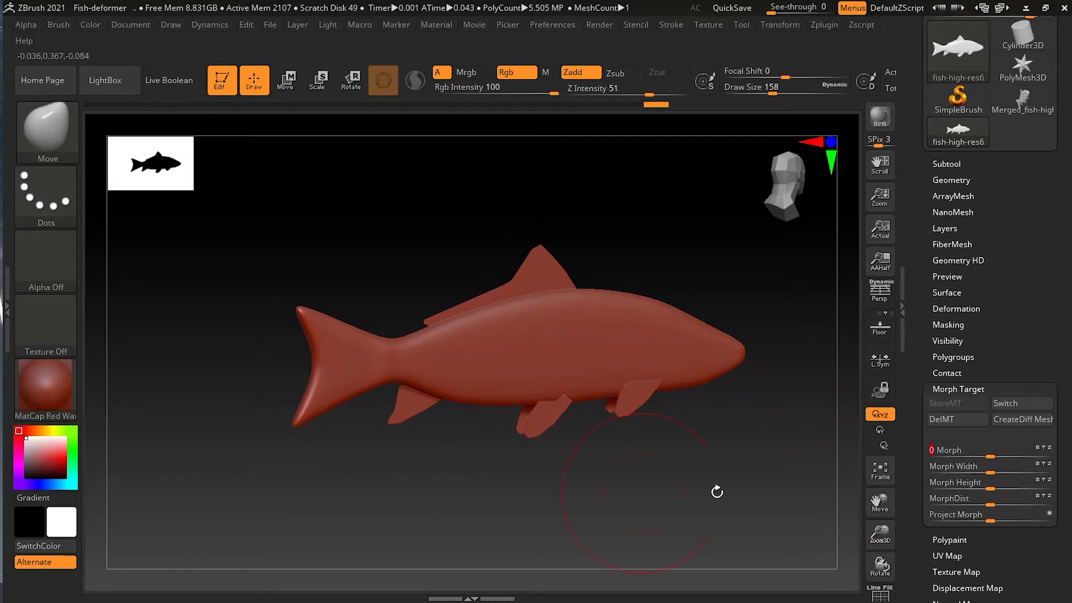
drag(1019, 458, 1066, 459)
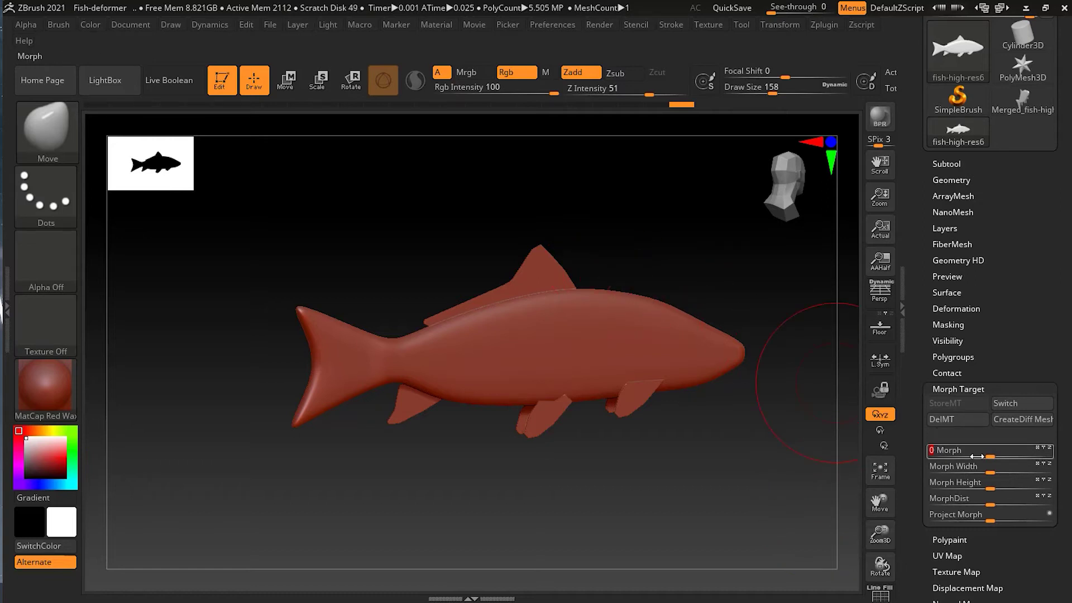
drag(986, 457, 982, 458)
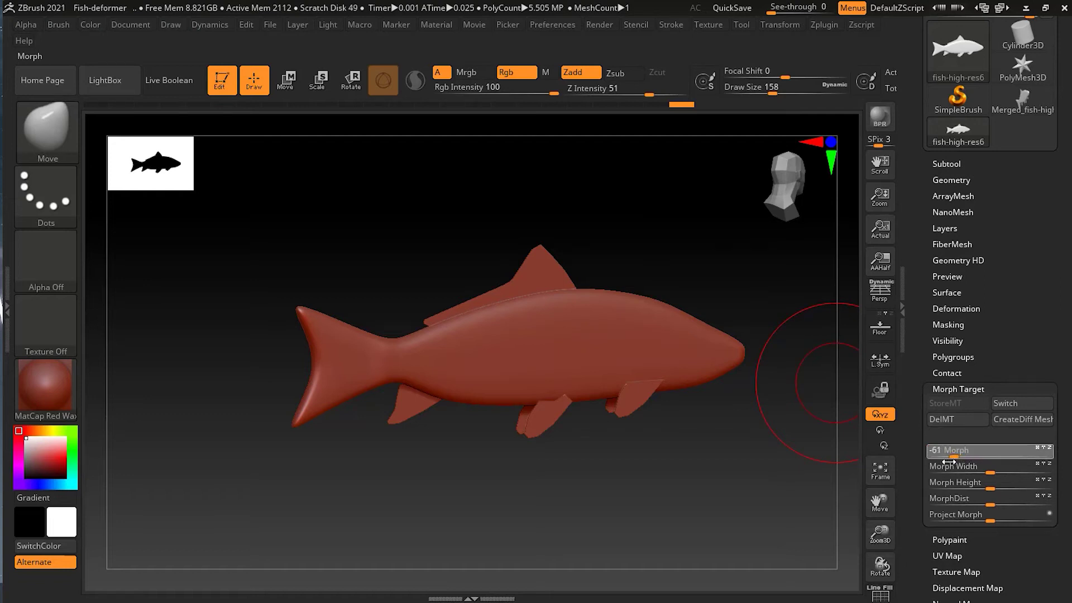
drag(913, 461, 912, 463)
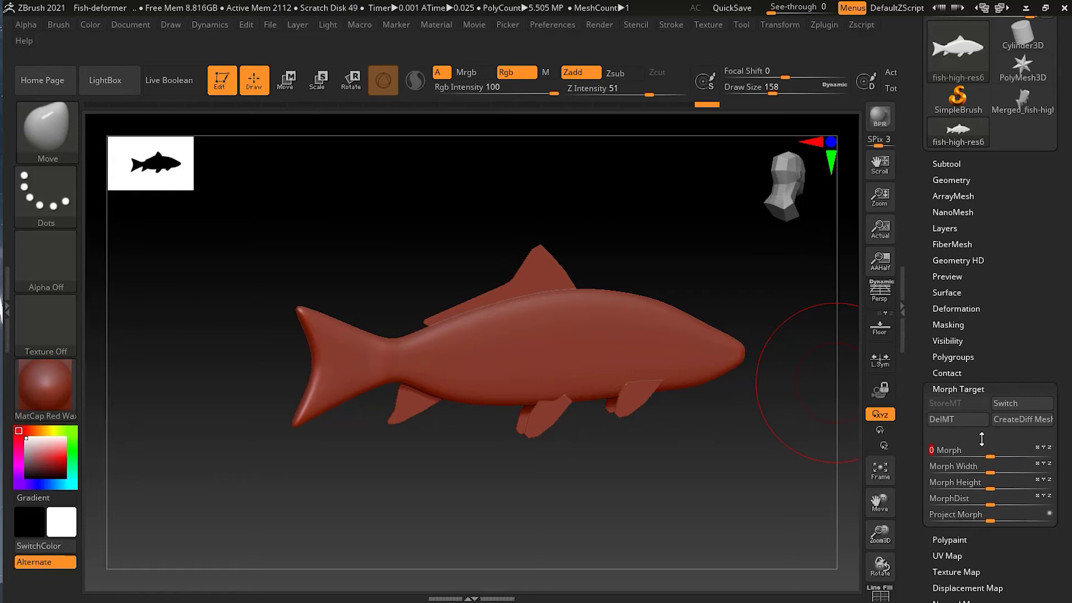
Switch the morph target, then undo several steps back to the reshaped fish with tall fins.
click(1011, 404)
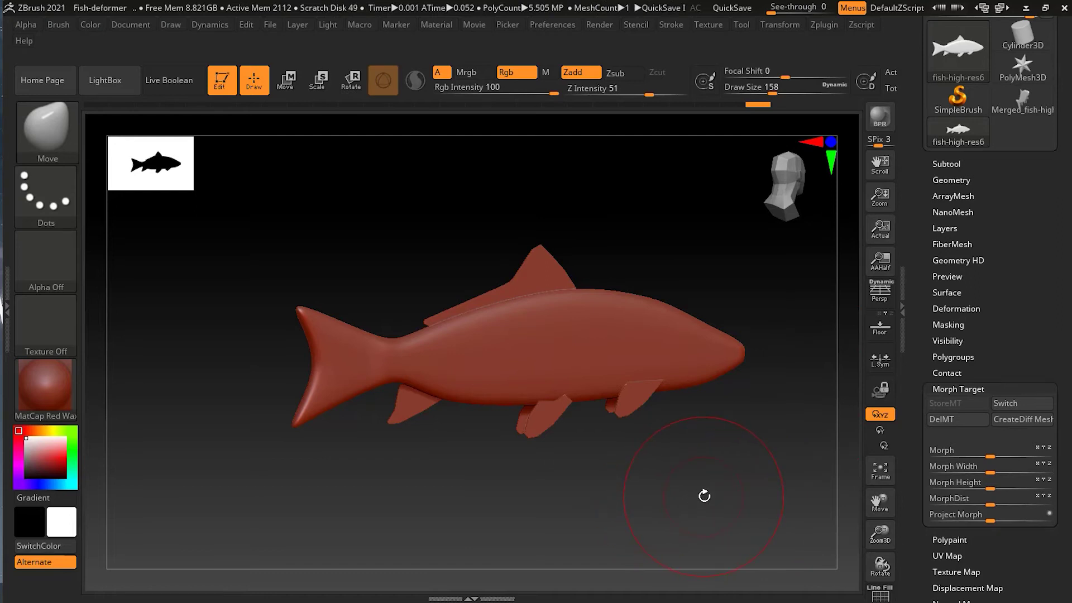
key(ctrl)
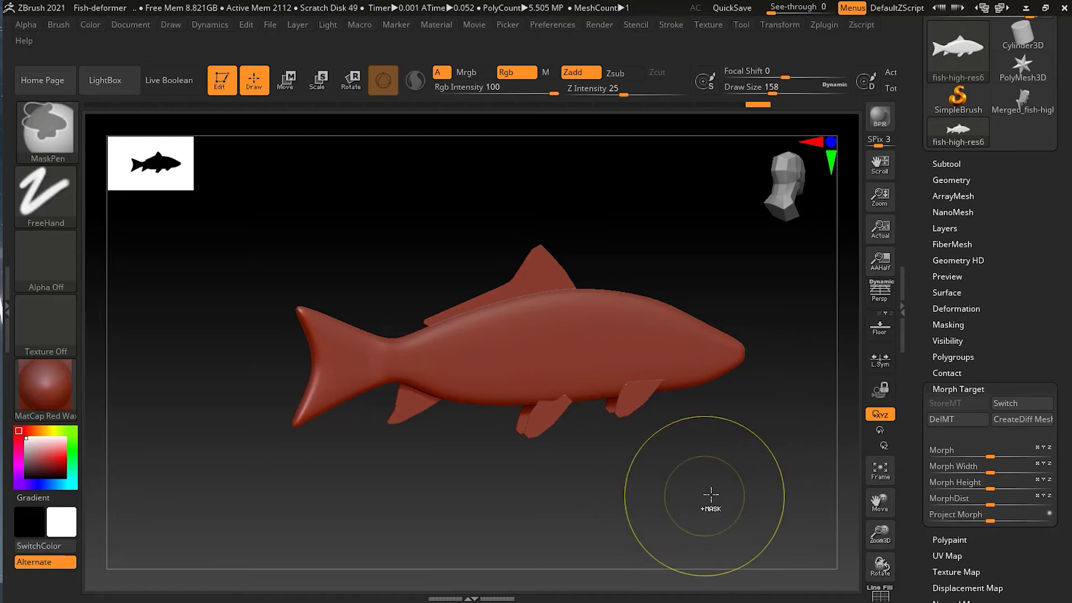
key(ctrl+z)
key(ctrl+z)
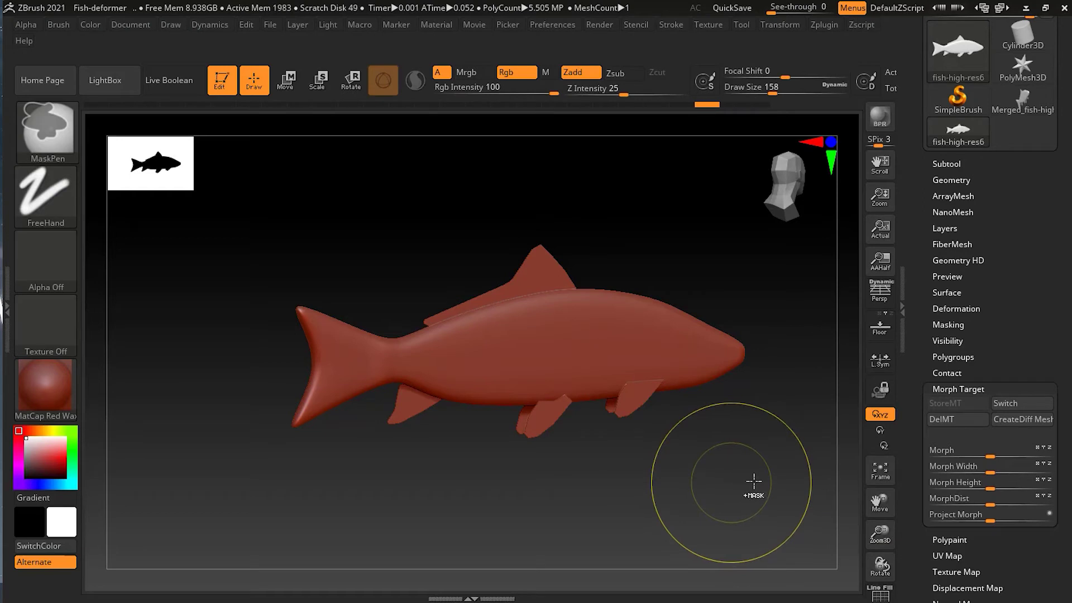
key(ctrl+z)
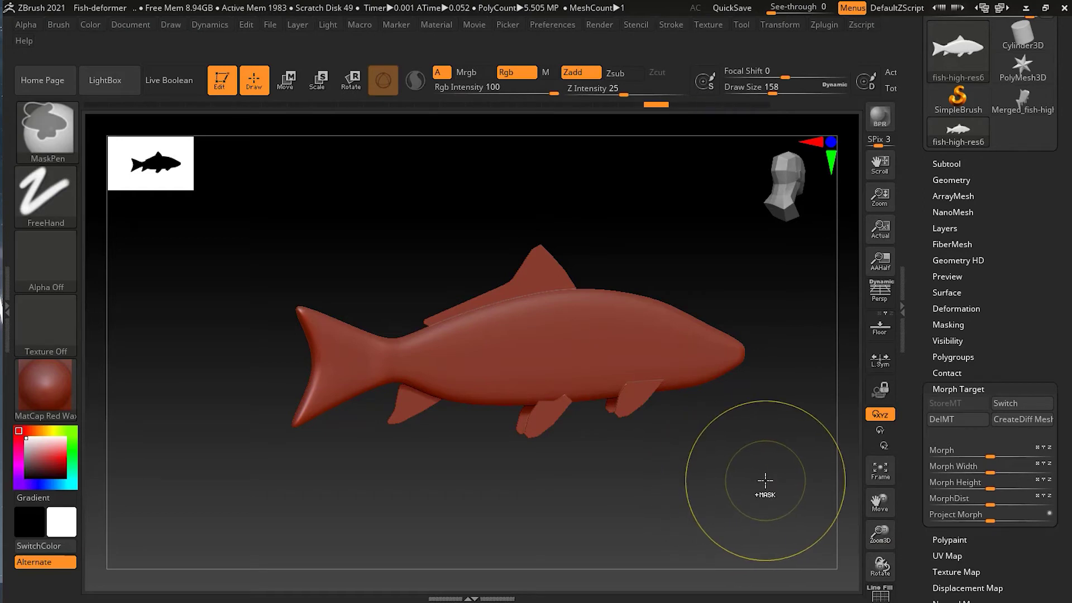
key(ctrl+z)
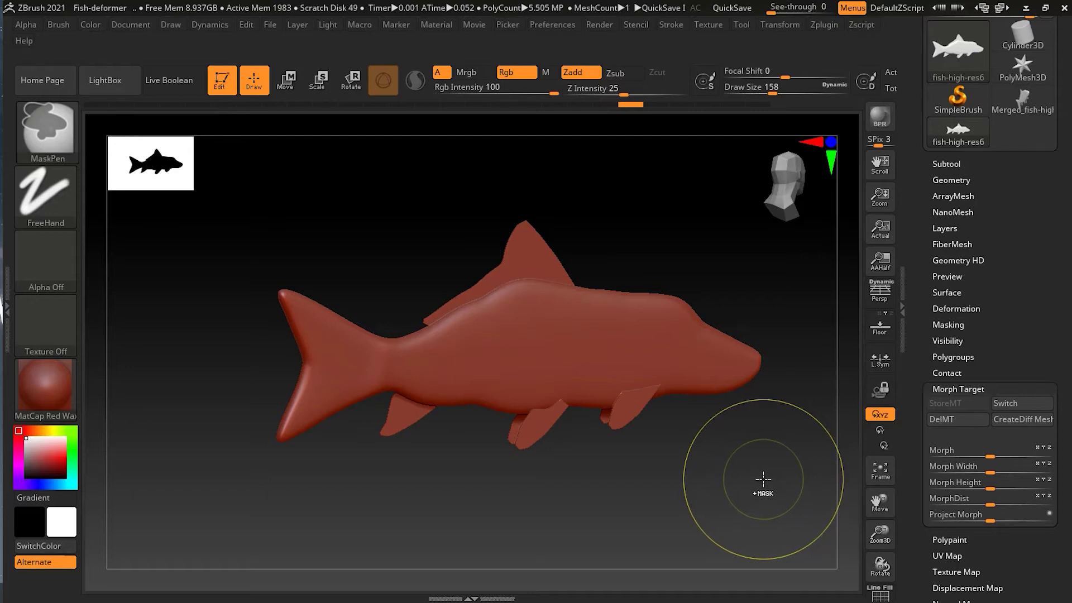
key(ctrl+z)
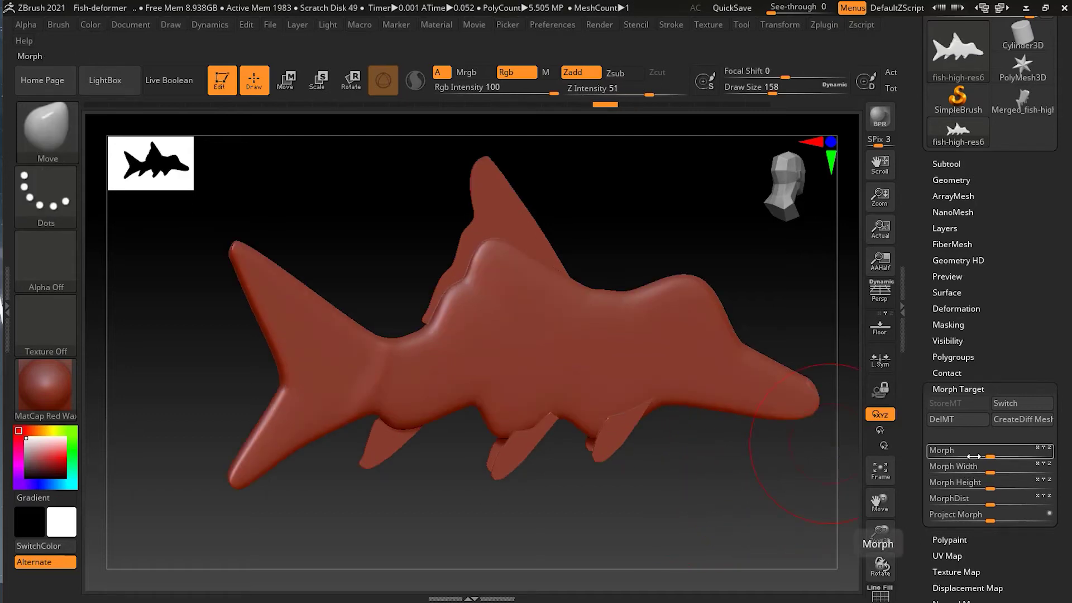
Switch to the original fish, try a Morph blend of -28, then undo it.
click(1026, 406)
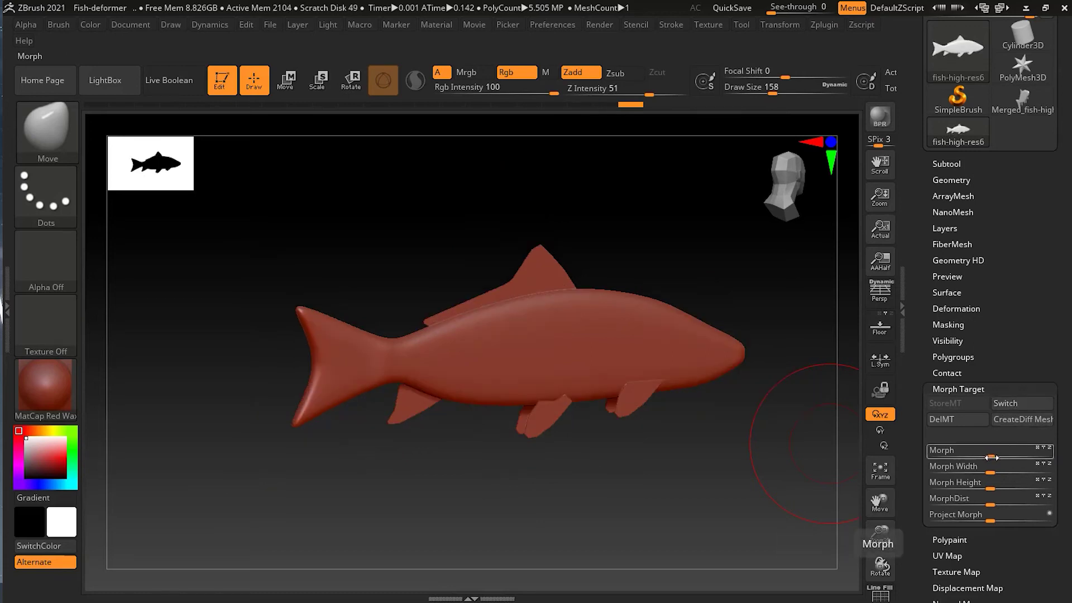
drag(990, 457, 1020, 465)
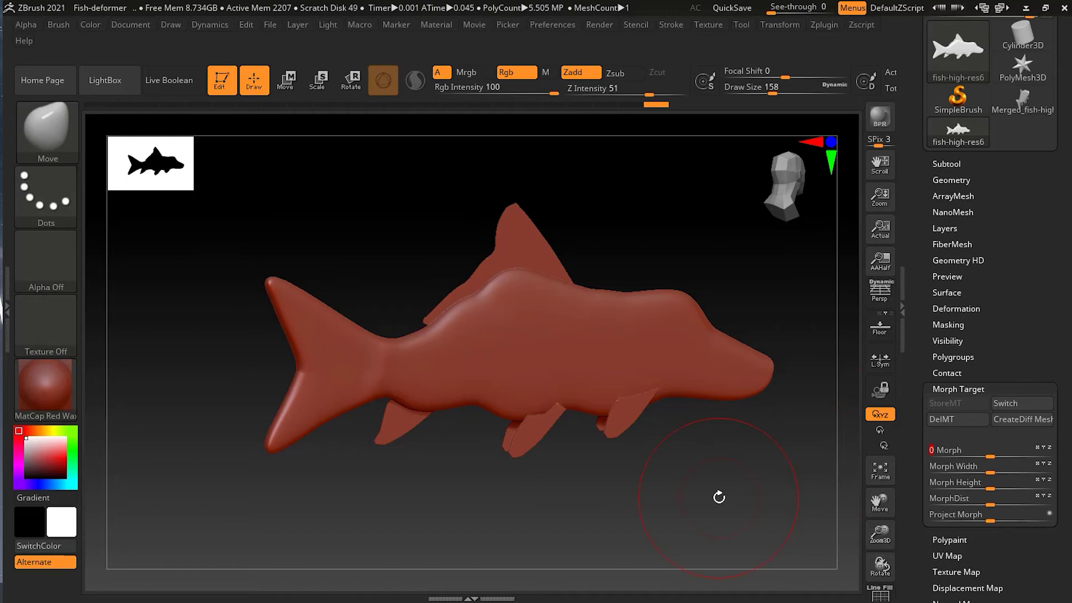
key(ctrl+z)
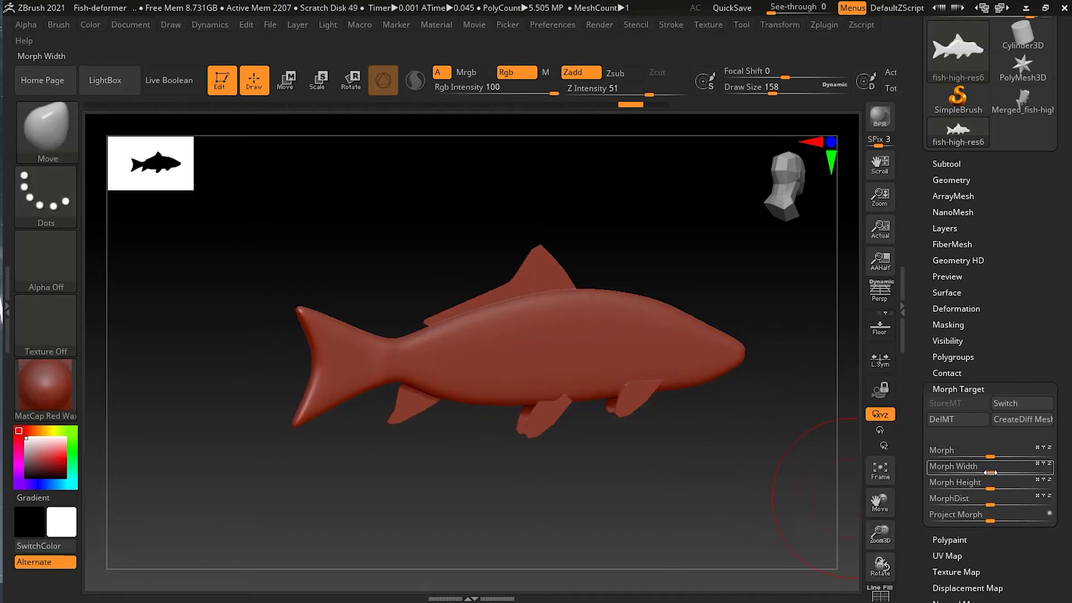
Switch to the reshaped fish, push the Morph slider negative to exaggerate, then ease it back to -1.
click(1017, 404)
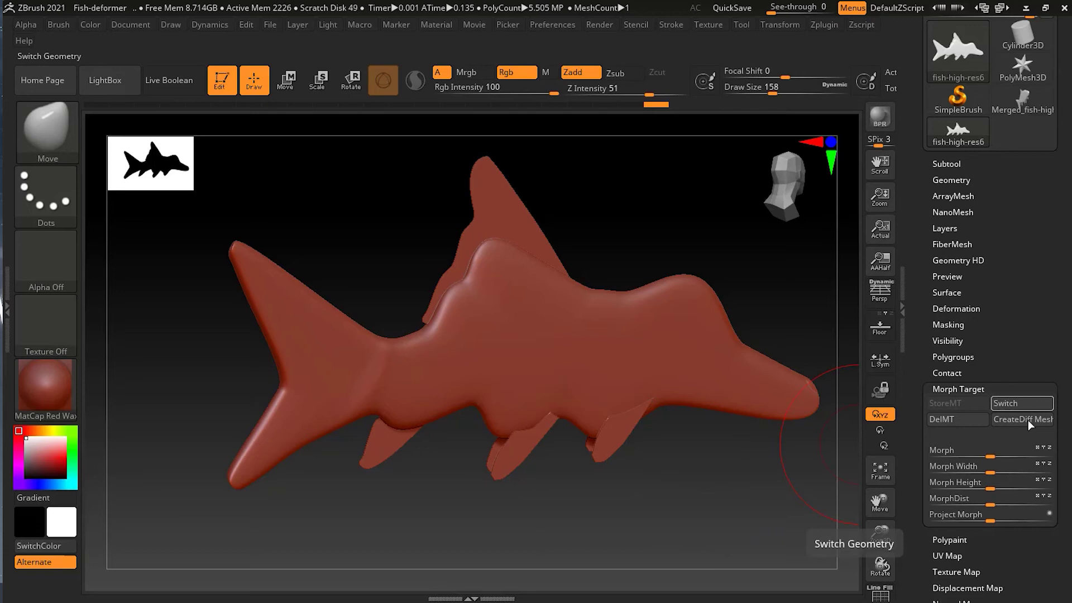
mouse_move(993, 456)
mouse_down()
mouse_move(1001, 456)
mouse_move(974, 457)
mouse_up()
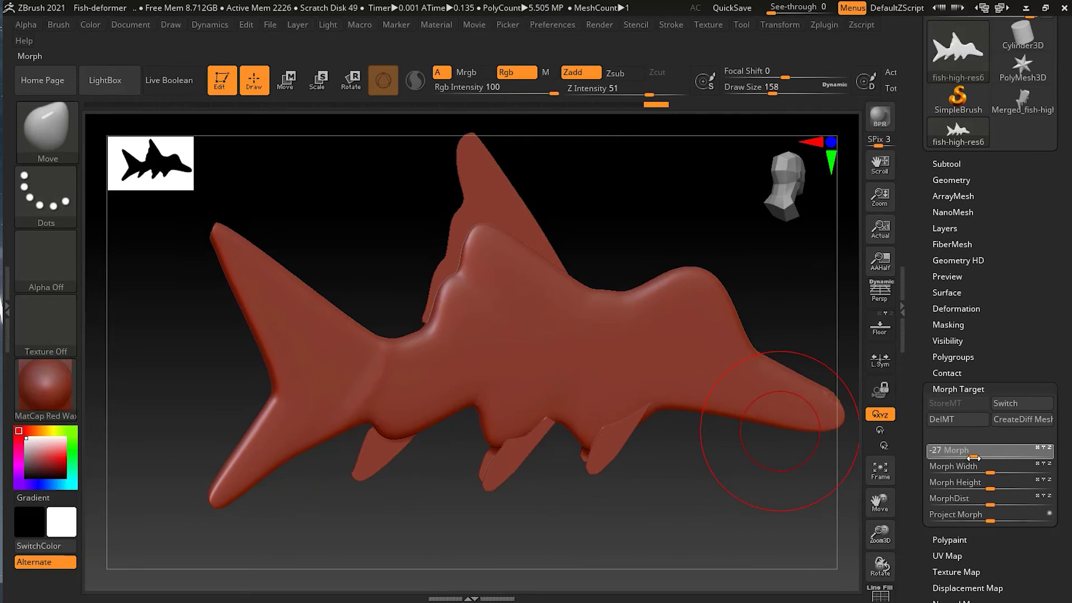
drag(972, 457, 933, 462)
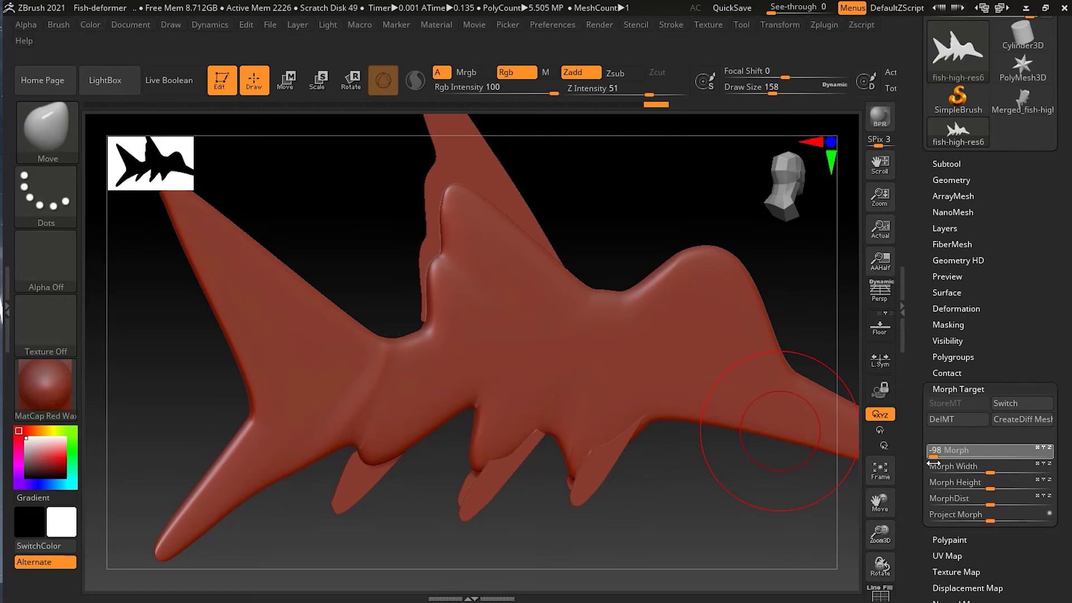
drag(961, 462, 989, 466)
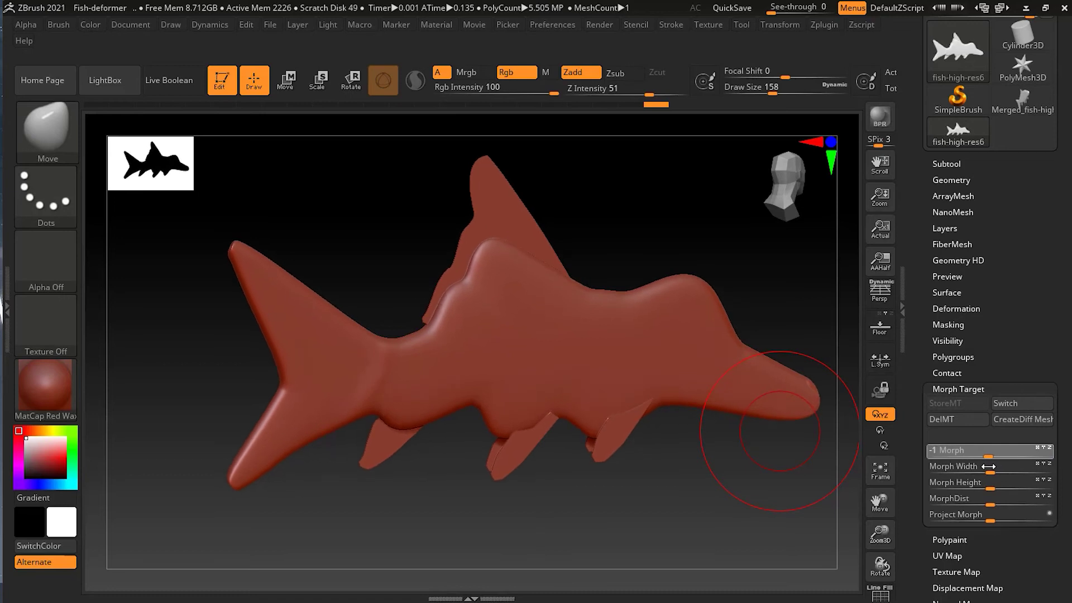
click(1022, 402)
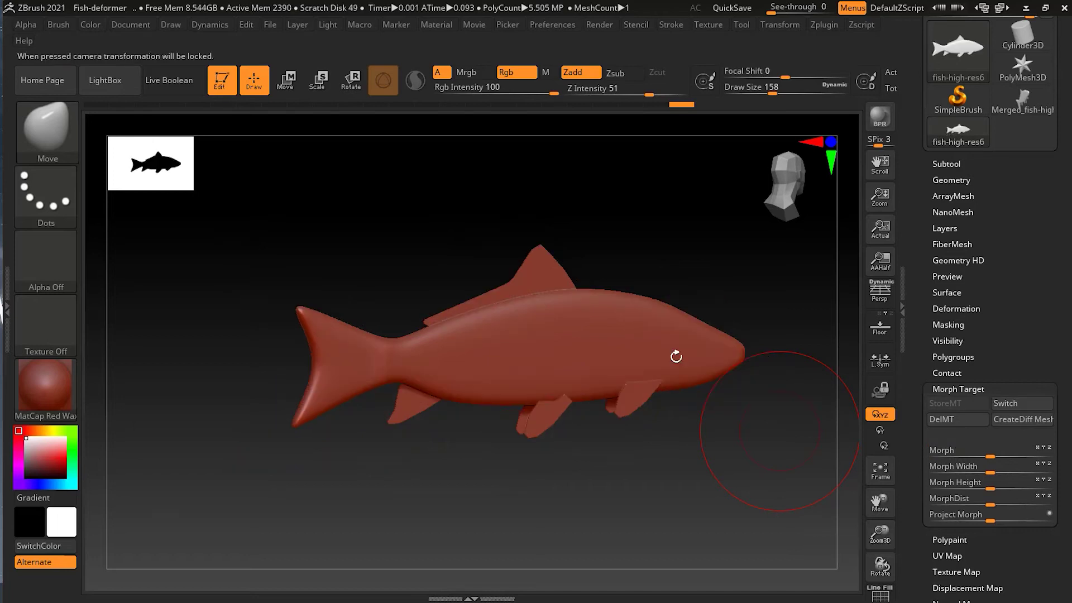
drag(991, 456, 931, 456)
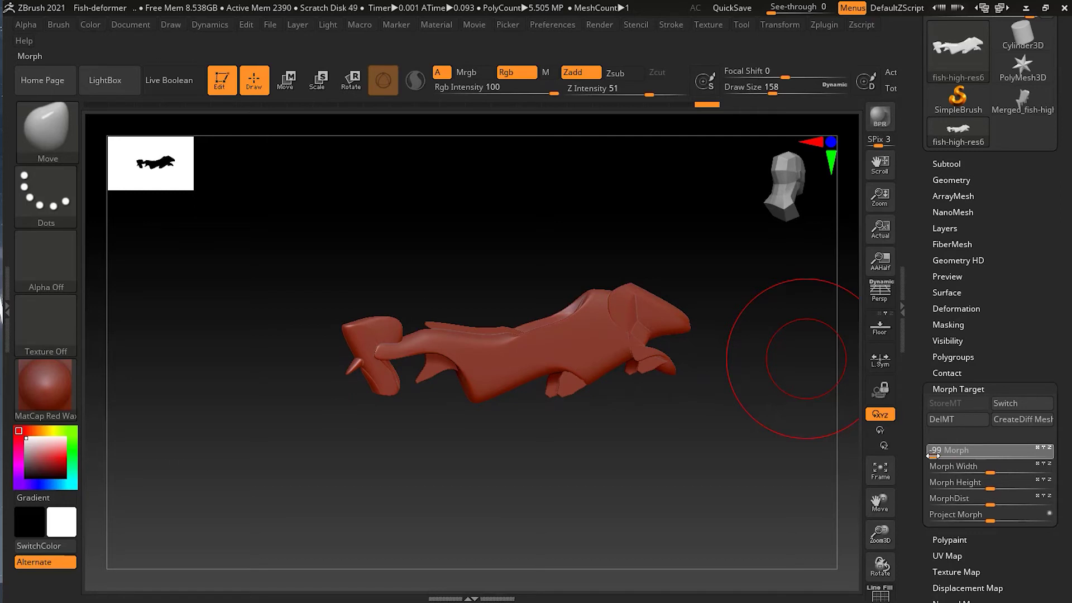
drag(934, 454, 1062, 447)
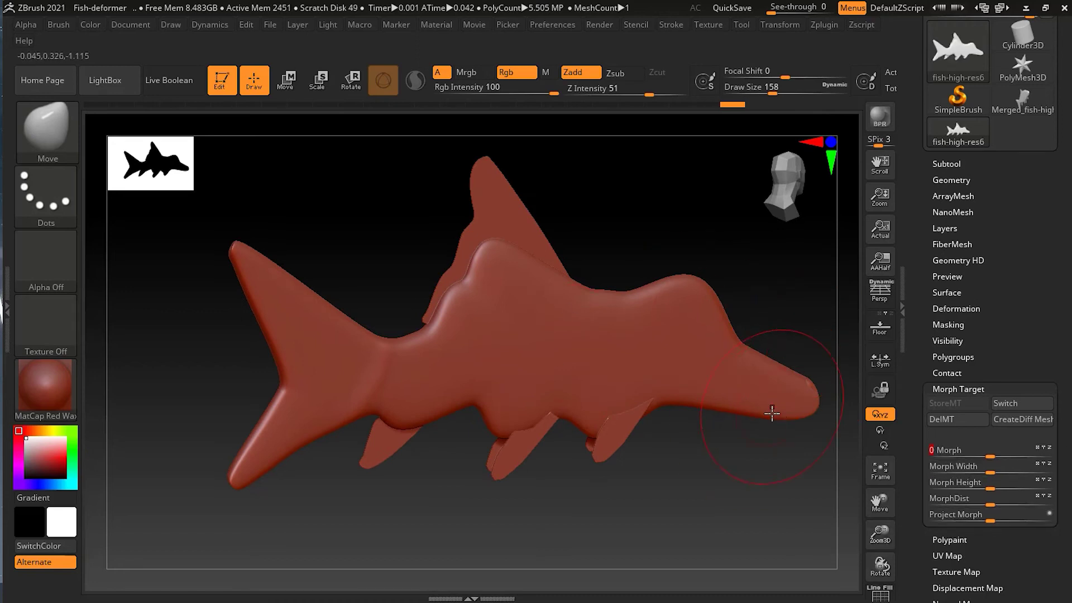
drag(1020, 455, 1028, 456)
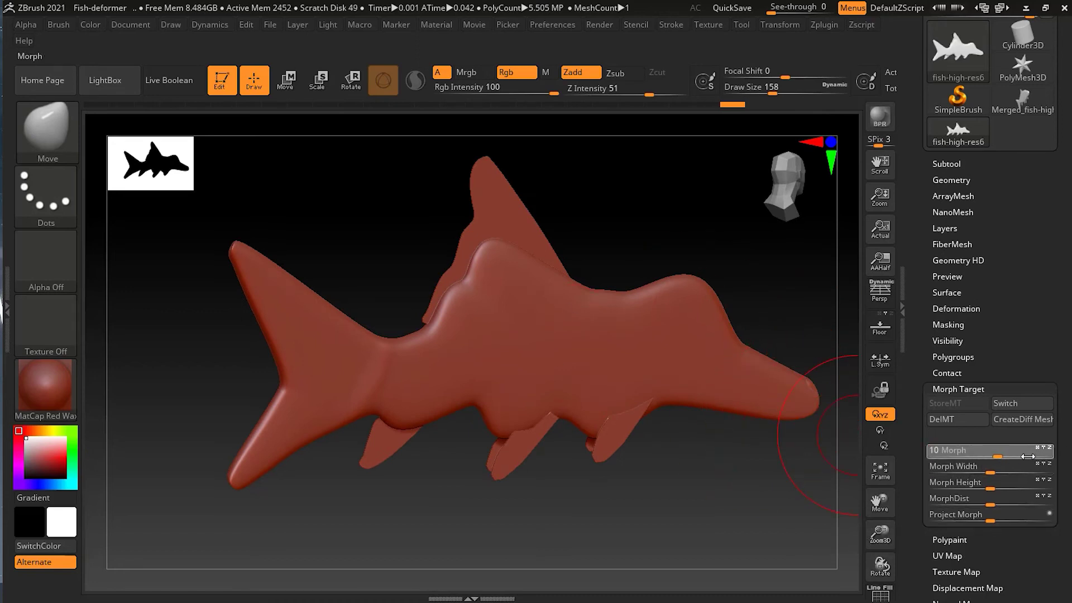
mouse_move(1015, 456)
mouse_down()
mouse_move(928, 460)
mouse_move(1013, 465)
mouse_up()
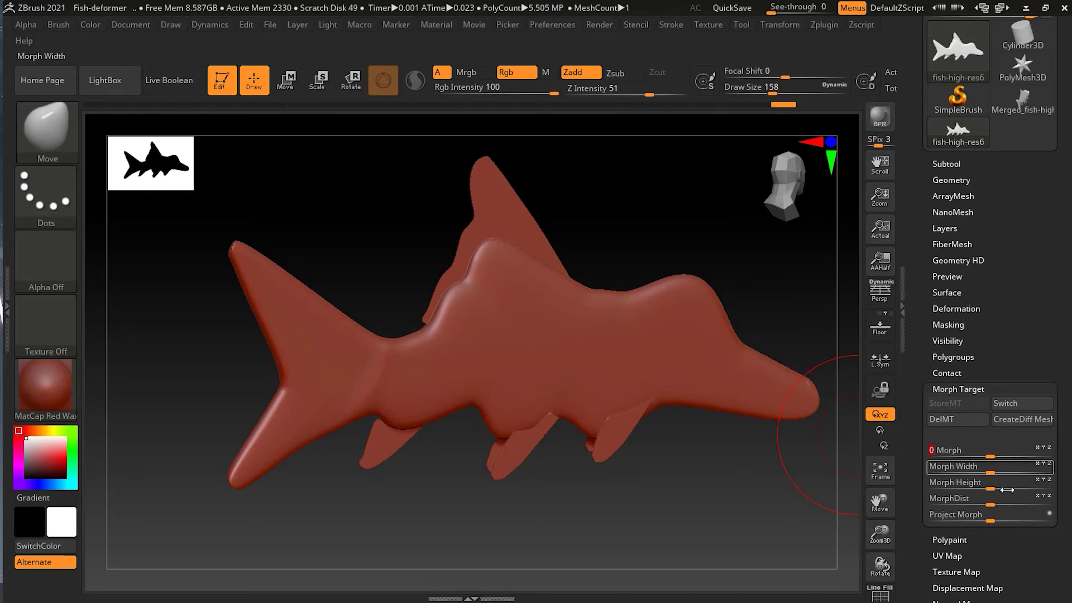
click(1019, 404)
key(ctrl)
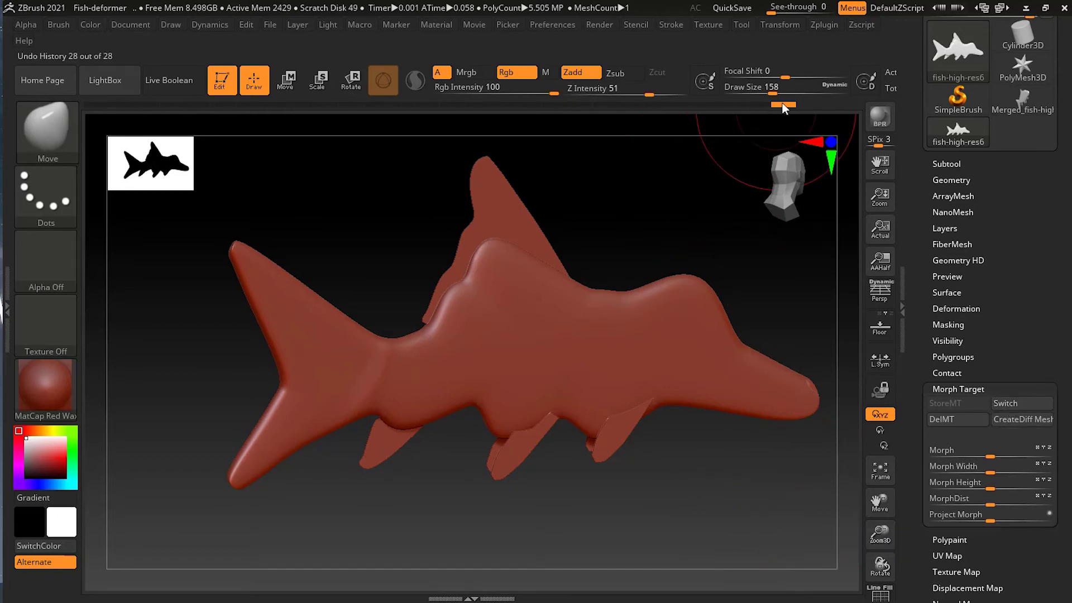
click(518, 108)
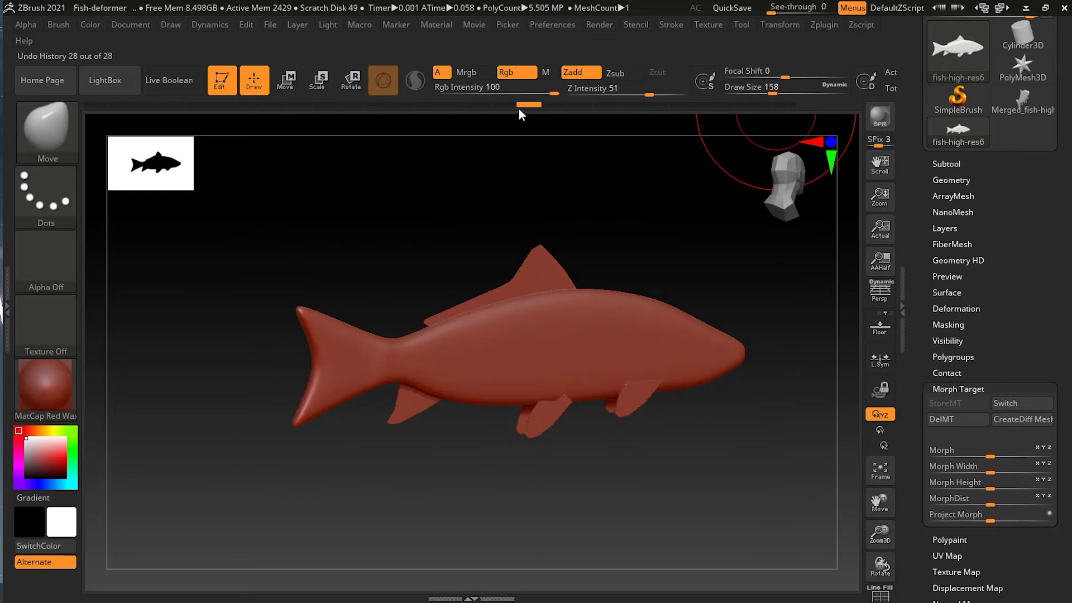
click(1028, 406)
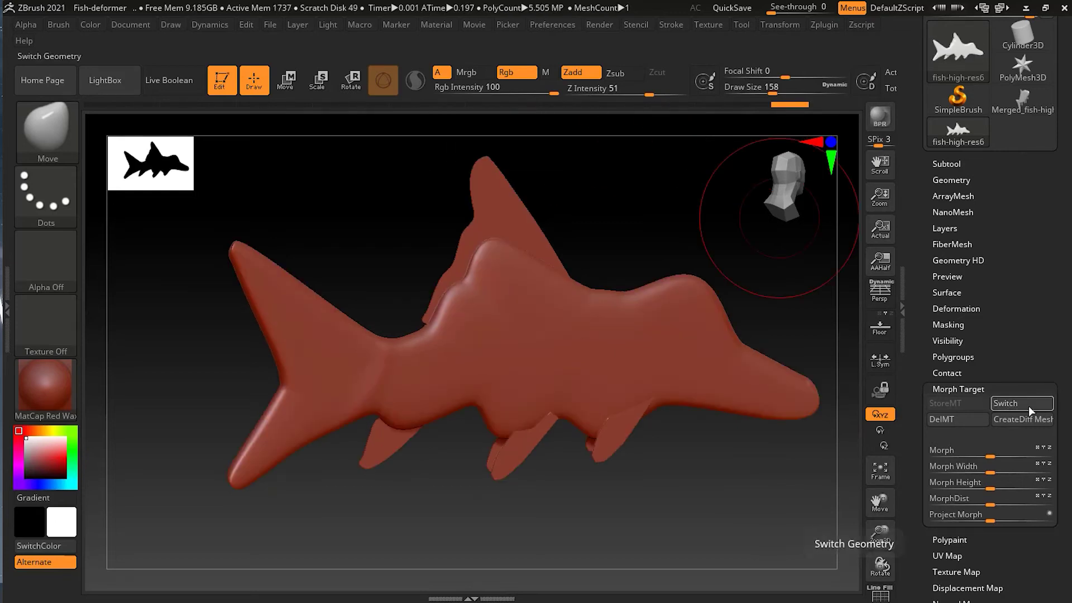
click(1028, 406)
click(1028, 407)
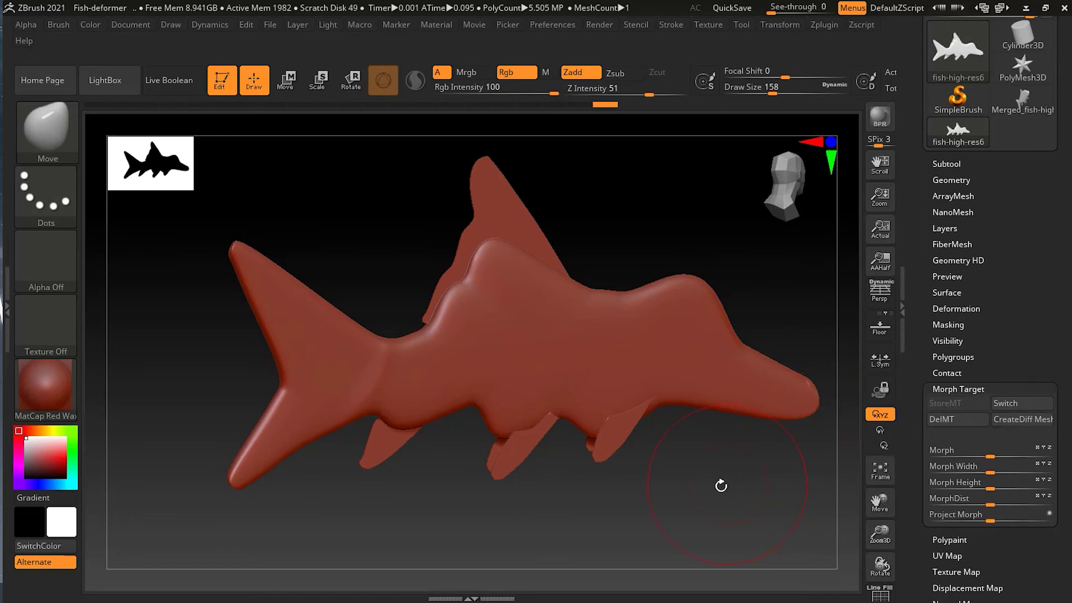
drag(754, 485, 729, 490)
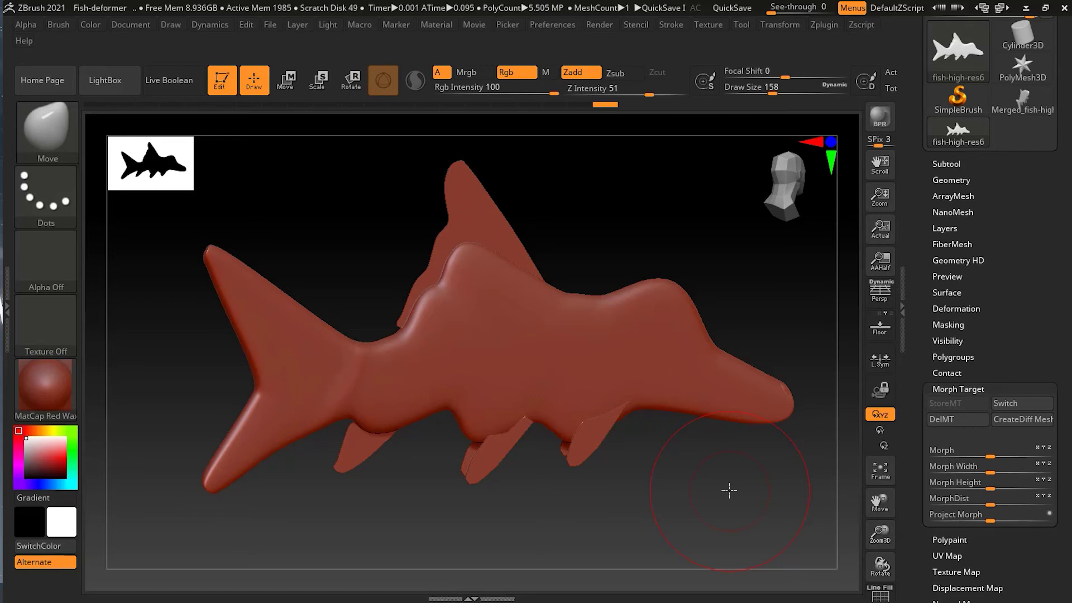
Pick the Morph brush from the brush list using the B, M, O shortcut.
key(b)
key(m)
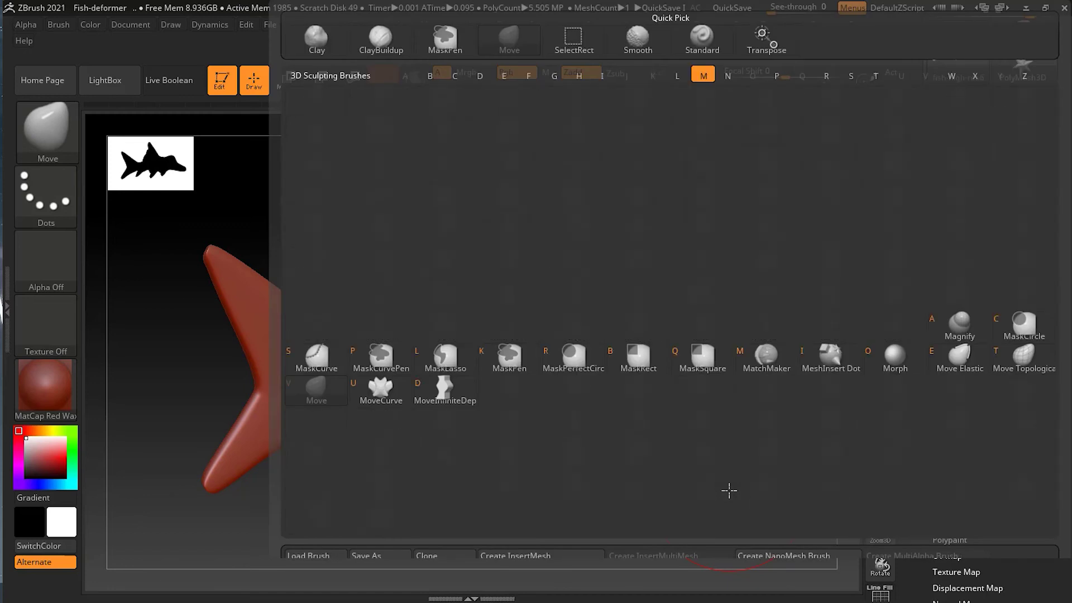
key(o)
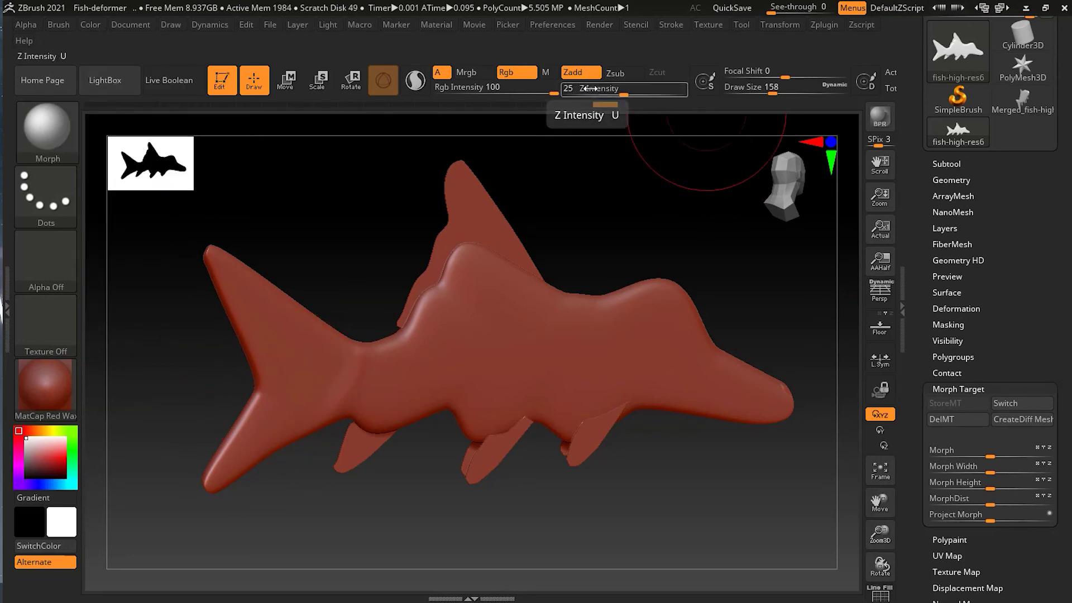
Try a full-strength Z Intensity 100 Morph stroke on the lower tail lobe, then undo it.
drag(626, 94, 698, 94)
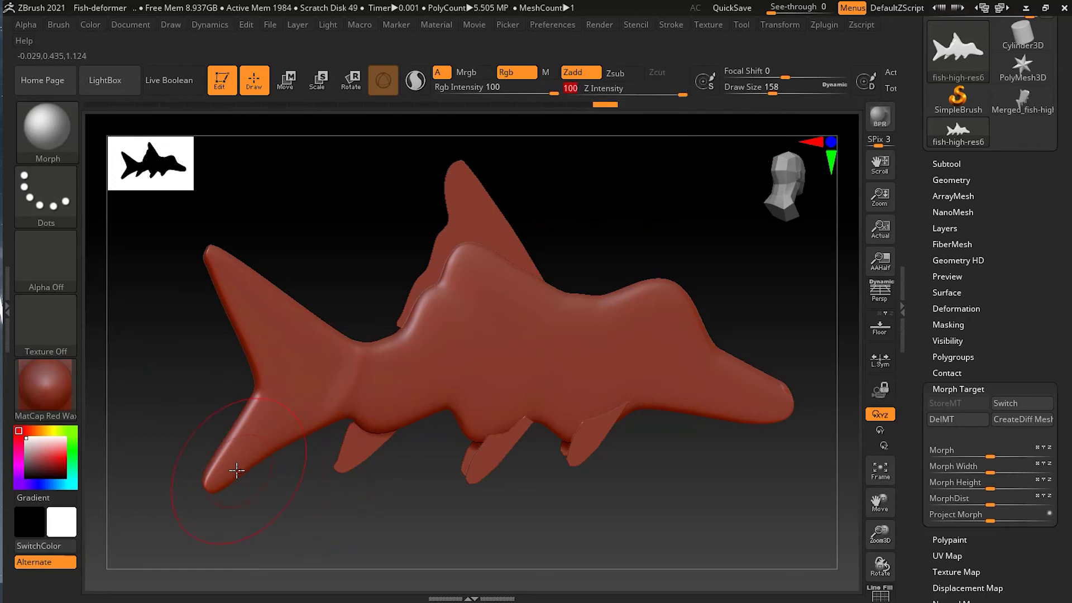
drag(232, 454, 227, 469)
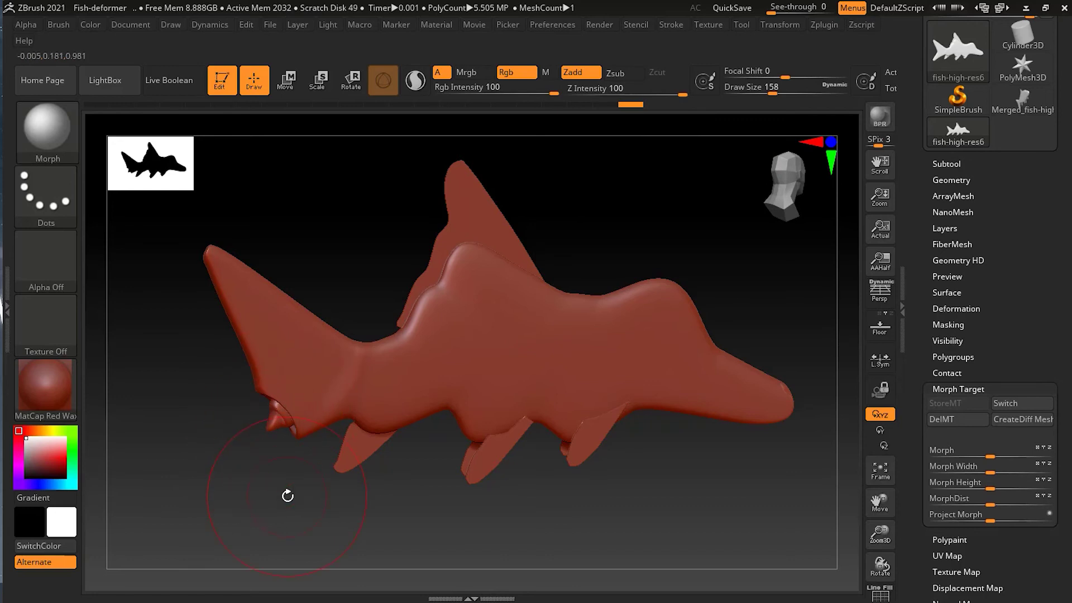
key(ctrl)
key(ctrl+z)
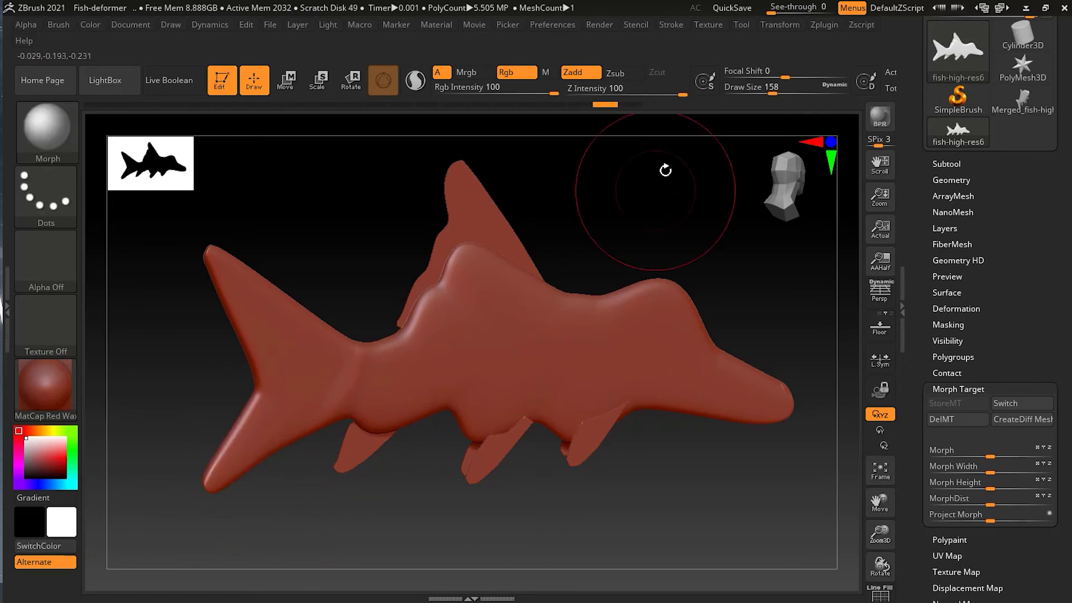
At Z Intensity 25, partly morph the lower tail lobe, then shorten and round the upper lobe.
click(627, 91)
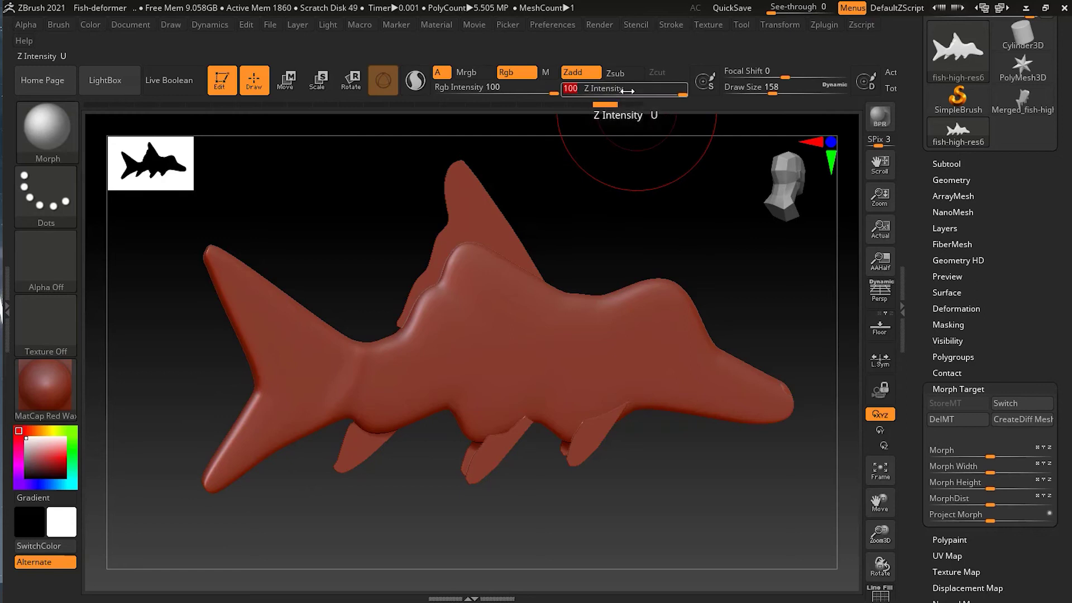
text(25)
key(Return)
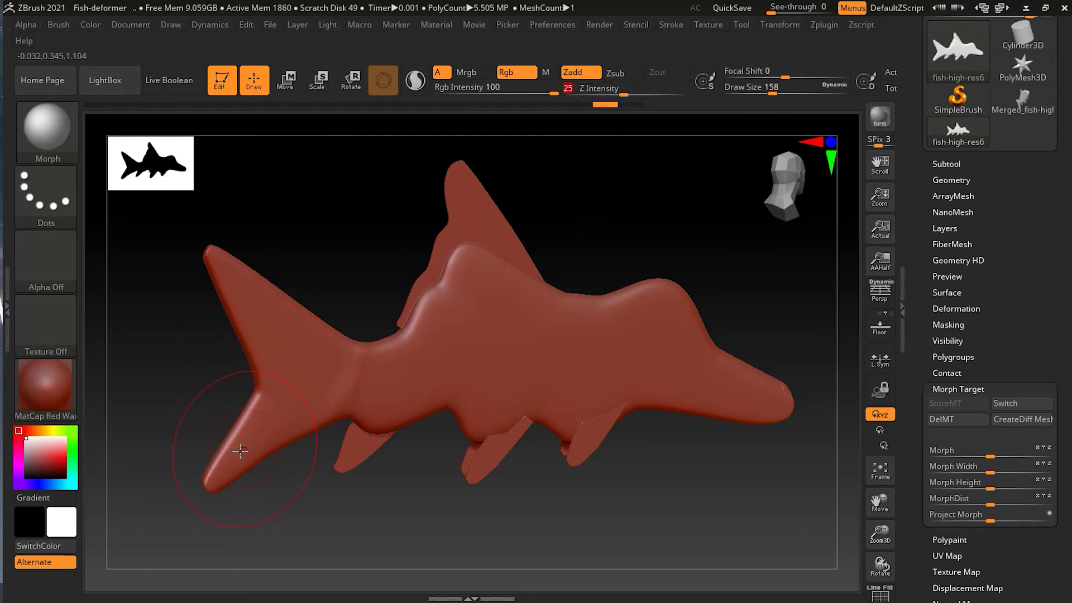
drag(235, 442, 266, 426)
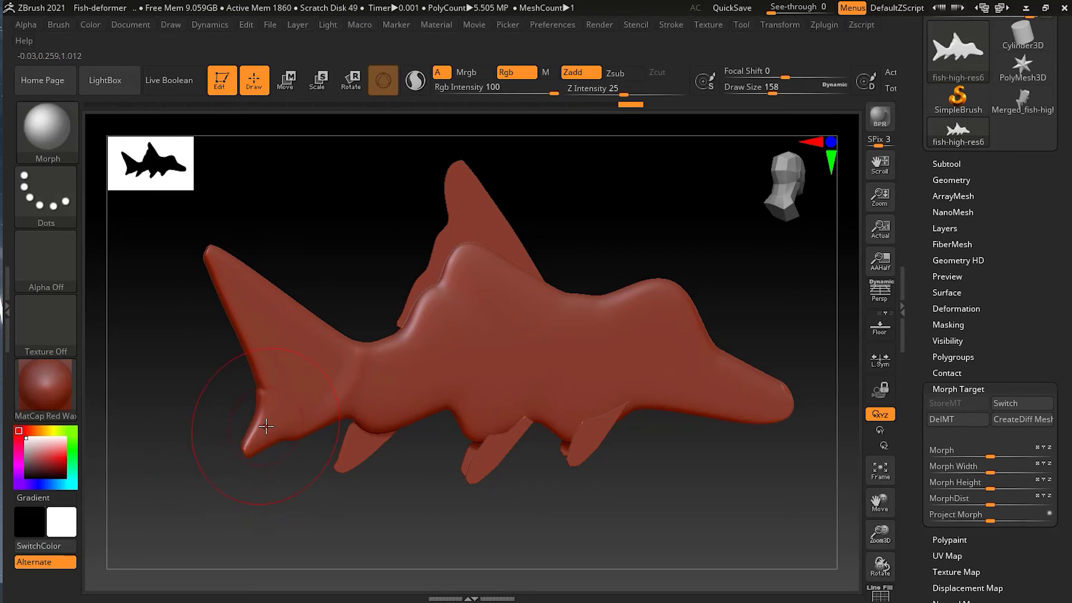
mouse_move(227, 263)
mouse_down()
mouse_move(263, 342)
mouse_move(280, 342)
mouse_move(287, 413)
mouse_move(294, 359)
mouse_move(282, 318)
mouse_move(340, 354)
mouse_move(369, 397)
mouse_up()
mouse_move(435, 517)
mouse_down()
mouse_move(397, 495)
mouse_move(402, 486)
mouse_up()
mouse_move(295, 418)
mouse_down()
mouse_move(287, 394)
mouse_move(301, 373)
mouse_move(299, 301)
mouse_move(320, 358)
mouse_move(266, 416)
mouse_move(293, 389)
mouse_move(229, 298)
mouse_move(320, 380)
mouse_move(323, 409)
mouse_move(320, 373)
mouse_move(299, 377)
mouse_move(284, 416)
mouse_move(305, 333)
mouse_move(276, 343)
mouse_move(349, 384)
mouse_move(311, 380)
mouse_move(257, 466)
mouse_up()
drag(236, 515, 251, 514)
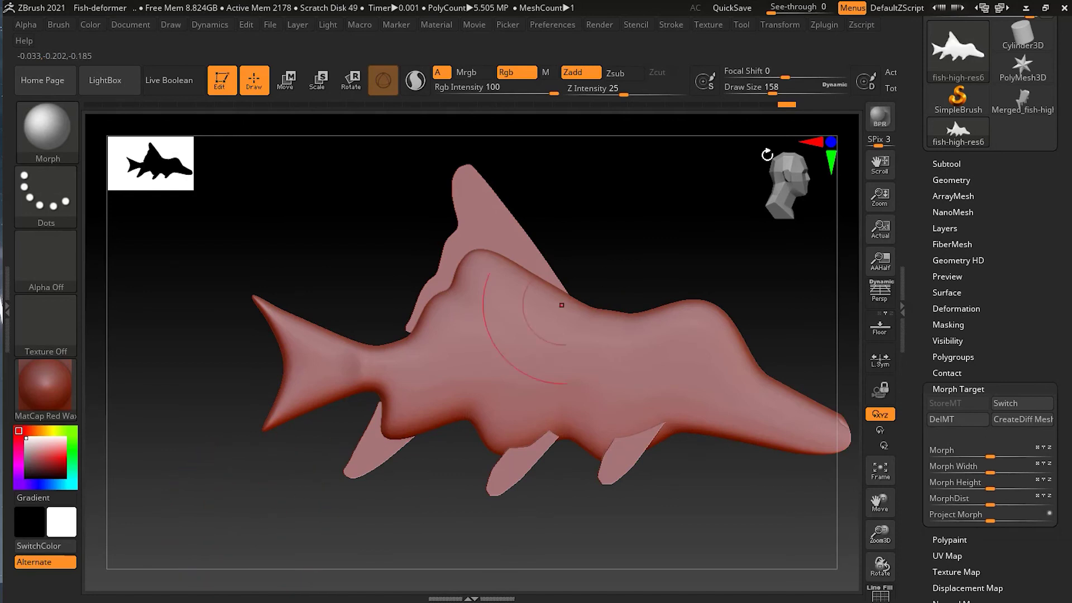
mouse_move(786, 104)
mouse_down()
mouse_move(357, 104)
mouse_move(398, 114)
mouse_move(412, 101)
mouse_move(405, 114)
mouse_move(396, 105)
mouse_up()
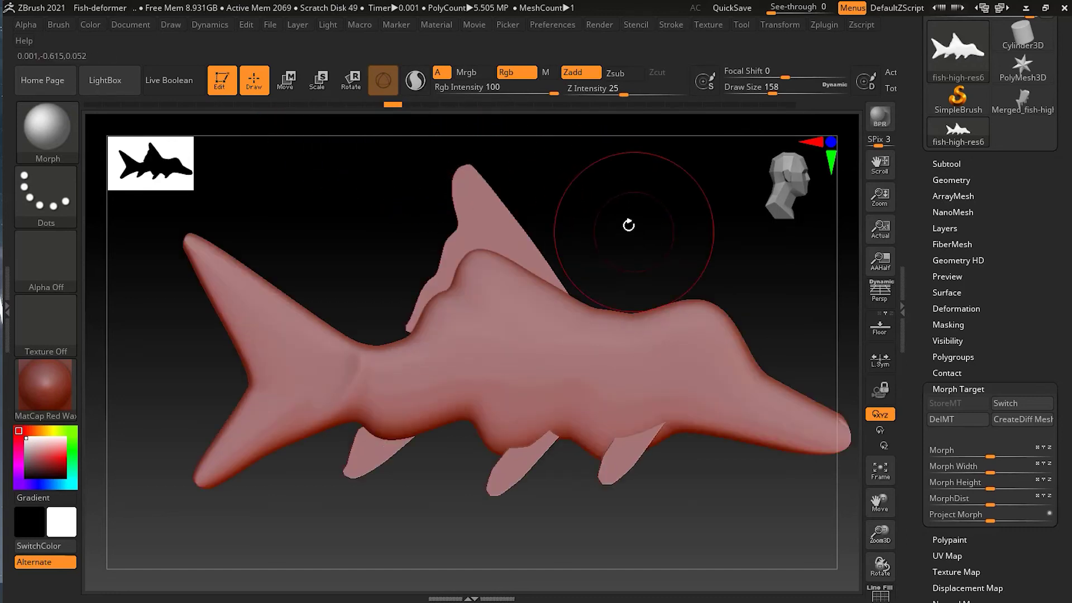
mouse_move(639, 242)
alt+mouse_down()
mouse_move(648, 258)
mouse_move(643, 239)
mouse_move(605, 237)
mouse_move(649, 254)
mouse_move(672, 238)
alt+mouse_up()
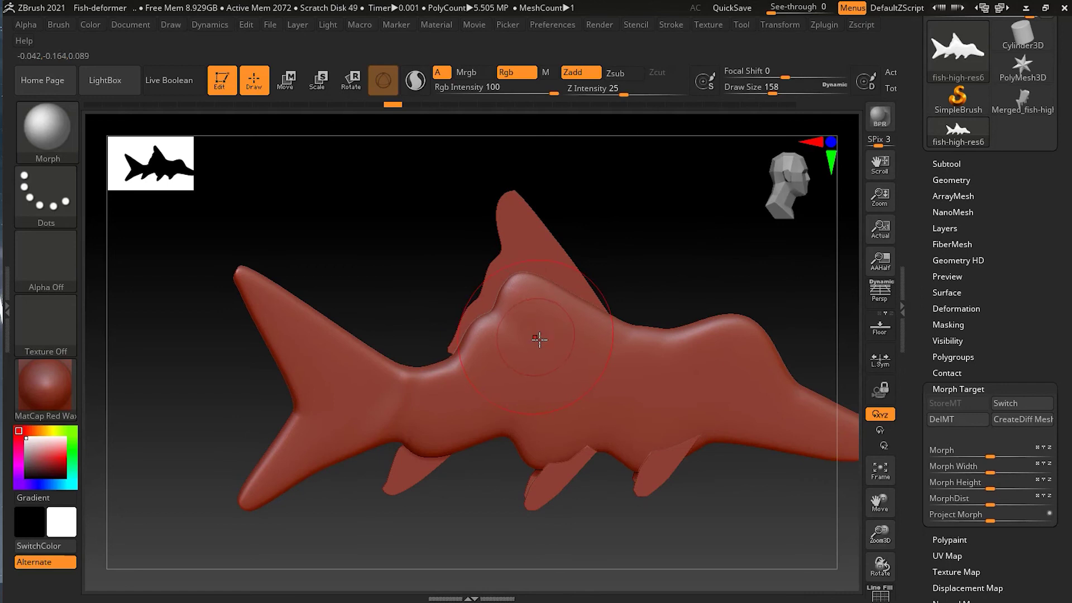
Switch to the original slim fish and frame it in an enlarged side view.
click(1007, 406)
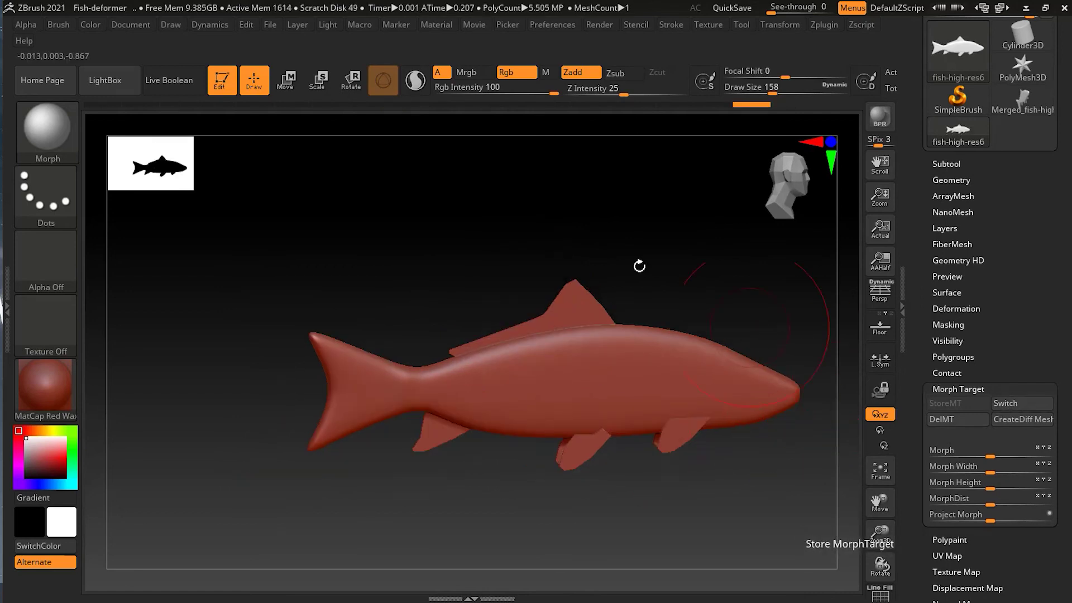
shift+drag(696, 269, 725, 228)
alt+drag(500, 253, 470, 232)
alt+drag(369, 508, 373, 474)
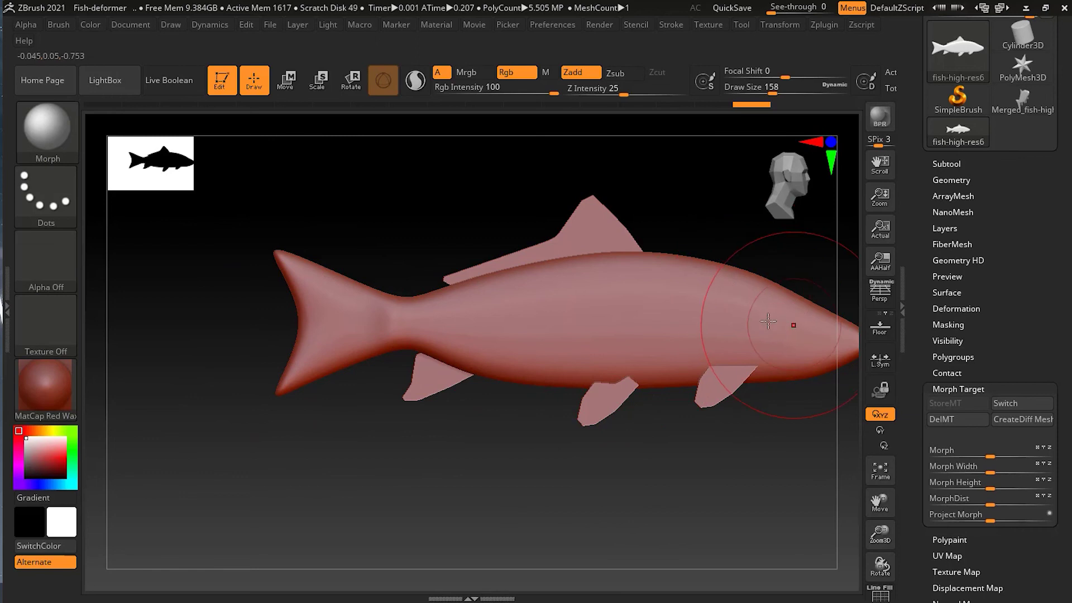
alt+right_drag(540, 296, 462, 390)
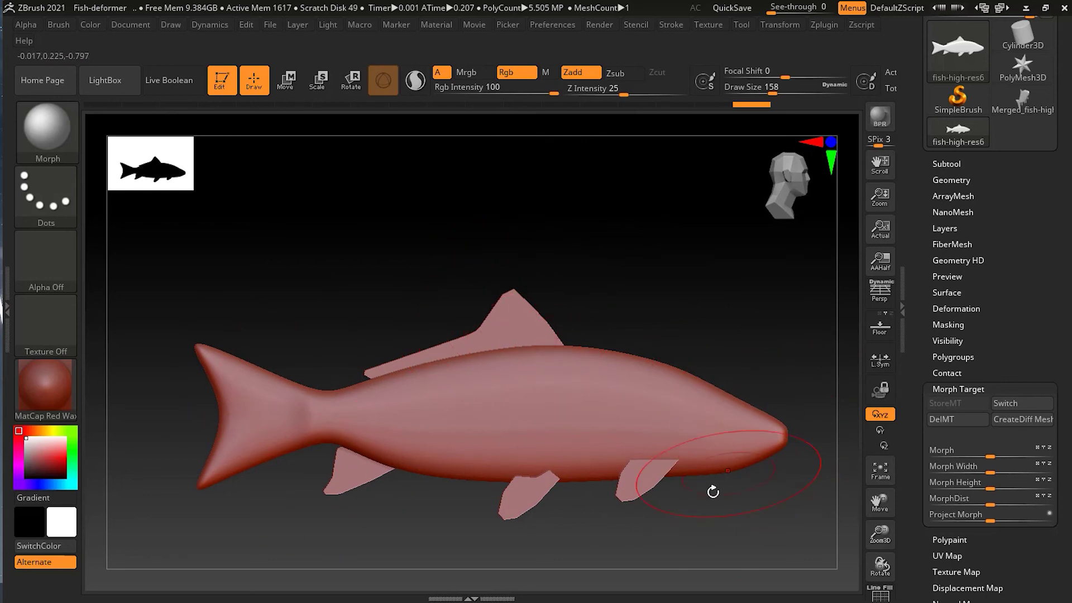
Paint the tall curved dorsal fin back on, extending its tip and filling its rear edge.
mouse_move(481, 330)
mouse_down()
mouse_move(474, 246)
mouse_move(455, 218)
mouse_move(416, 345)
mouse_up()
drag(452, 271, 447, 215)
mouse_move(414, 335)
mouse_down()
mouse_move(385, 330)
mouse_move(361, 291)
mouse_move(471, 274)
mouse_move(419, 174)
mouse_move(462, 234)
mouse_move(501, 254)
mouse_up()
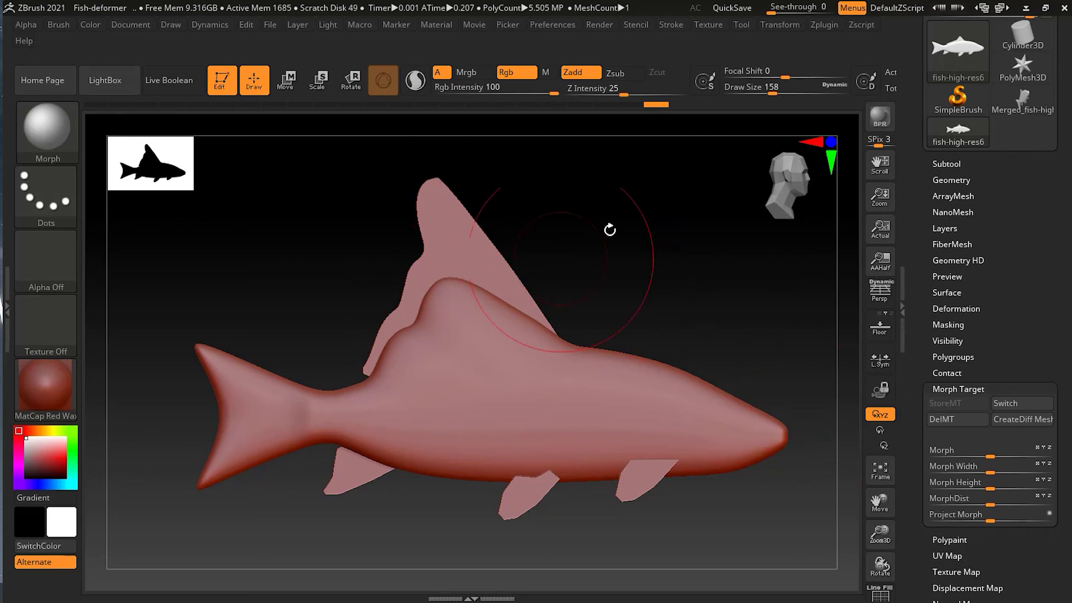